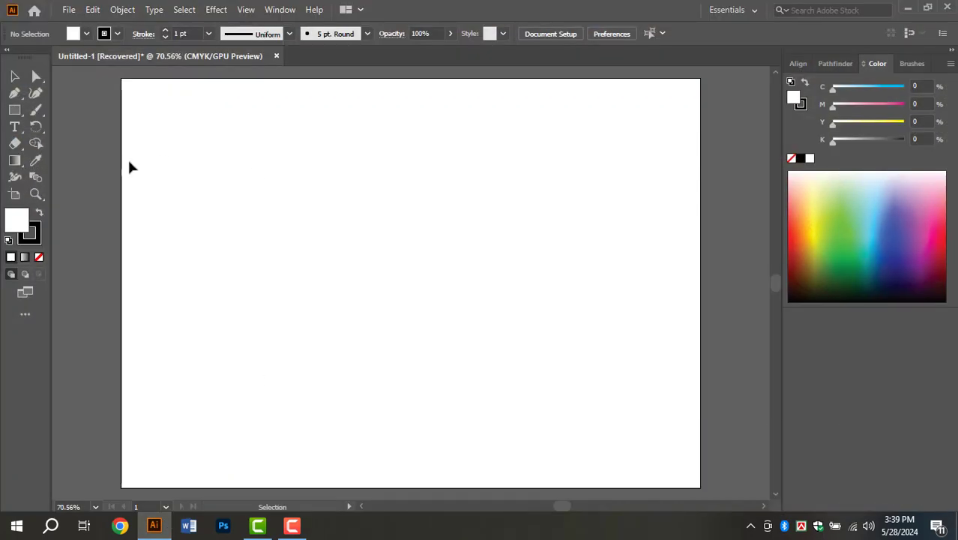
pyautogui.rightClick(264, 183)
pyautogui.click(235, 188)
pyautogui.rightClick(201, 168)
pyautogui.click(201, 168)
# Step: Draw a large circle in the middle of the artboard with the Ellipse tool and deselect it
pyautogui.moveTo(14, 116); pyautogui.dragTo(75, 129)
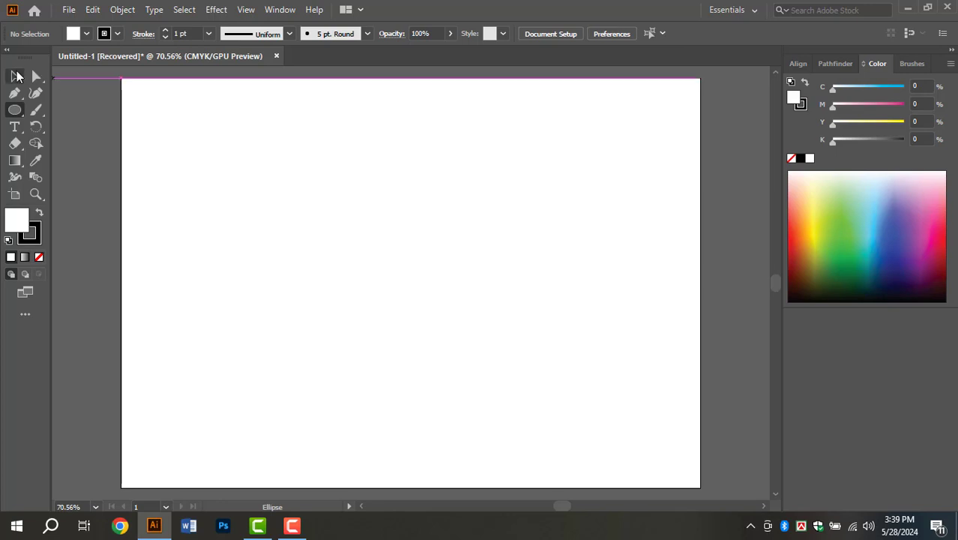
pyautogui.click(15, 77)
pyautogui.click(15, 110)
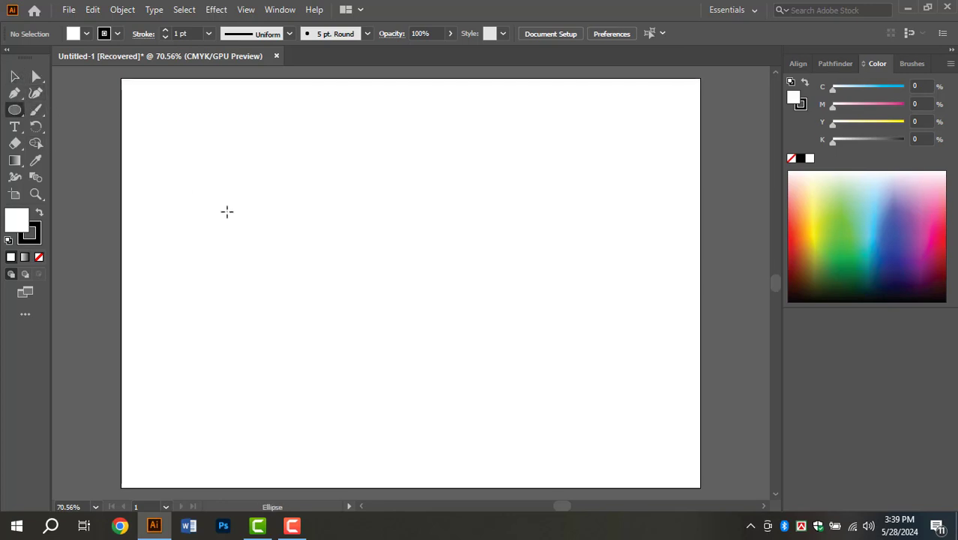
pyautogui.moveTo(249, 147); pyautogui.dragTo(537, 373)
pyautogui.click(14, 76)
pyautogui.click(189, 133)
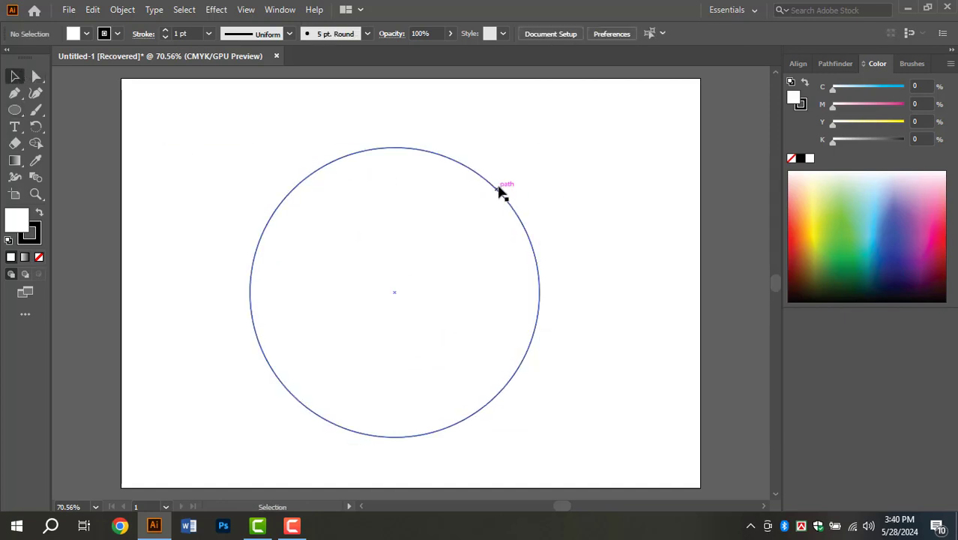
# Step: Move the large circle slightly up on the artboard, keeping it selected
pyautogui.moveTo(499, 194); pyautogui.dragTo(504, 171)
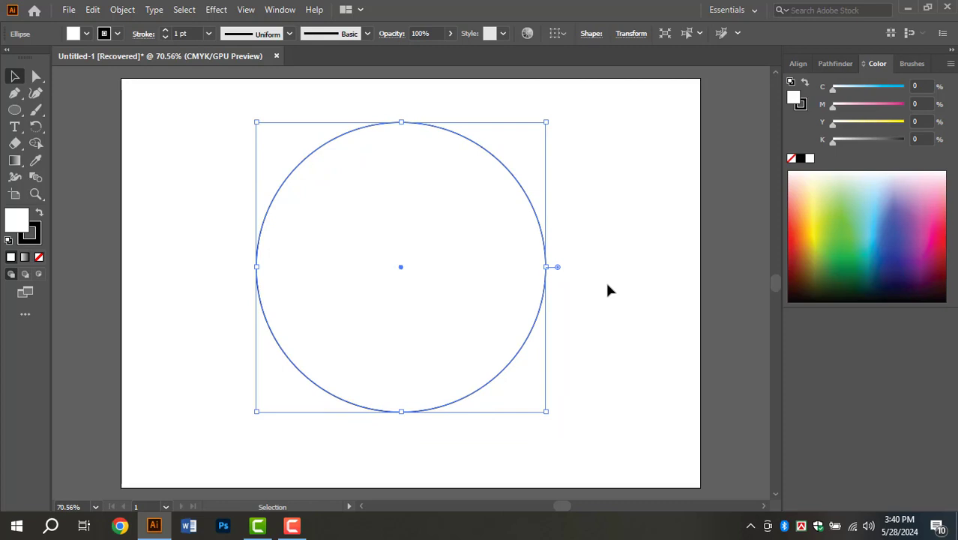
pyautogui.press('a')
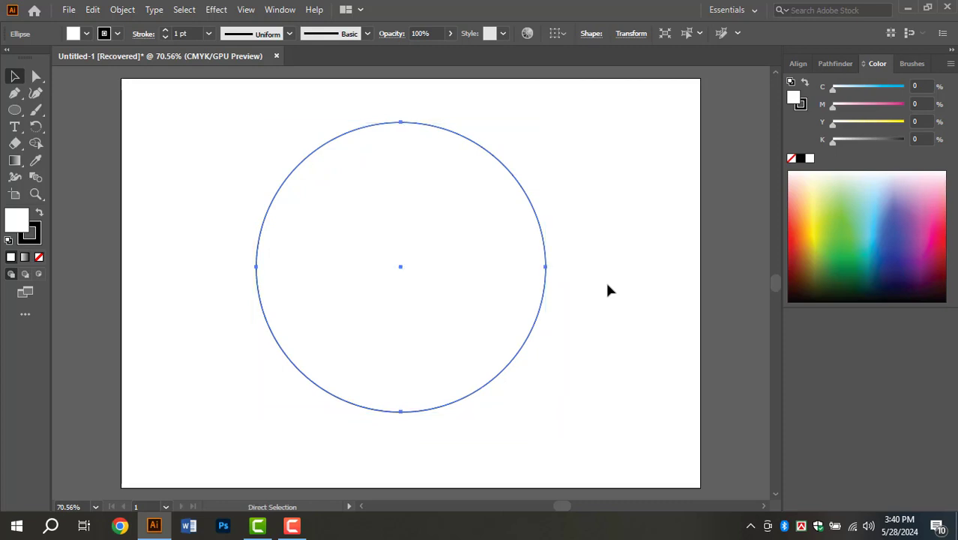
pyautogui.press('v')
pyautogui.press('a')
pyautogui.press('v')
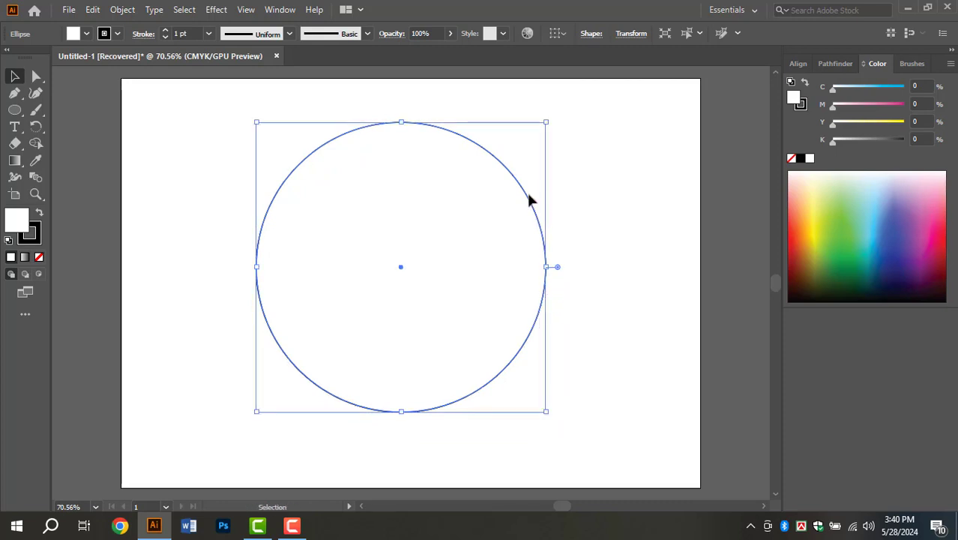
pyautogui.moveTo(529, 199); pyautogui.dragTo(499, 242)
pyautogui.click(591, 217)
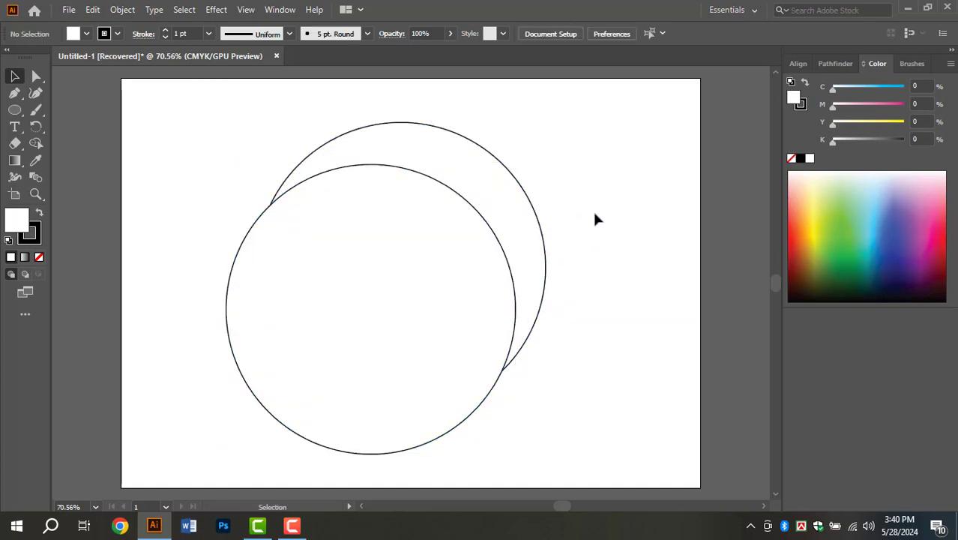
pyautogui.press('a')
pyautogui.hotkey('ctrl', 'z')
pyautogui.press('v')
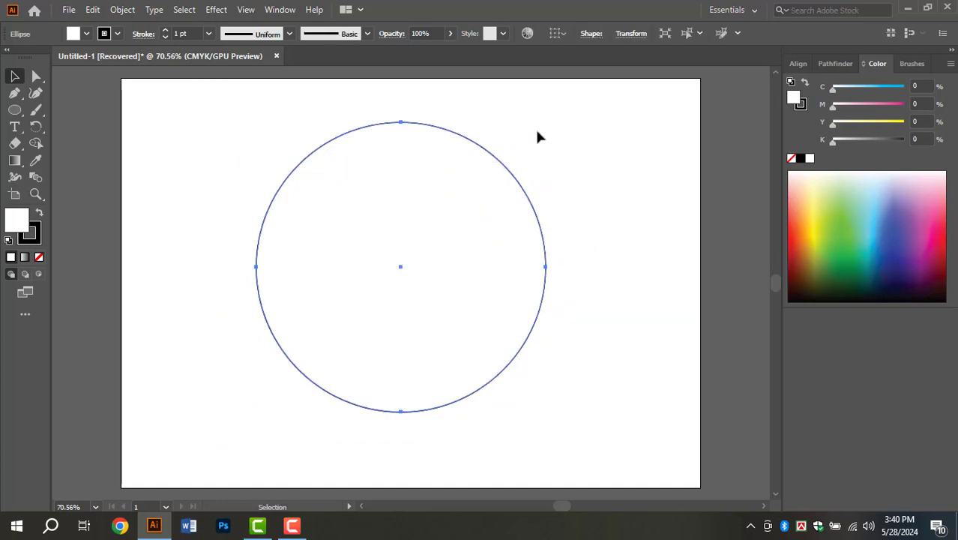
# Step: Reposition the large circle near the centre of the artboard
pyautogui.click(537, 135)
pyautogui.moveTo(507, 165); pyautogui.dragTo(517, 231)
pyautogui.moveTo(434, 237); pyautogui.dragTo(425, 178)
pyautogui.click(93, 10)
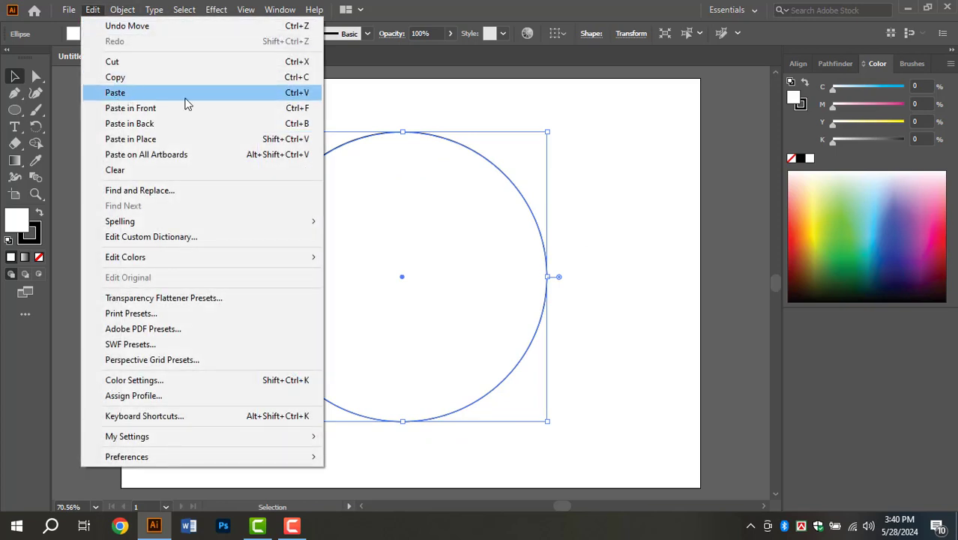
pyautogui.click(240, 97)
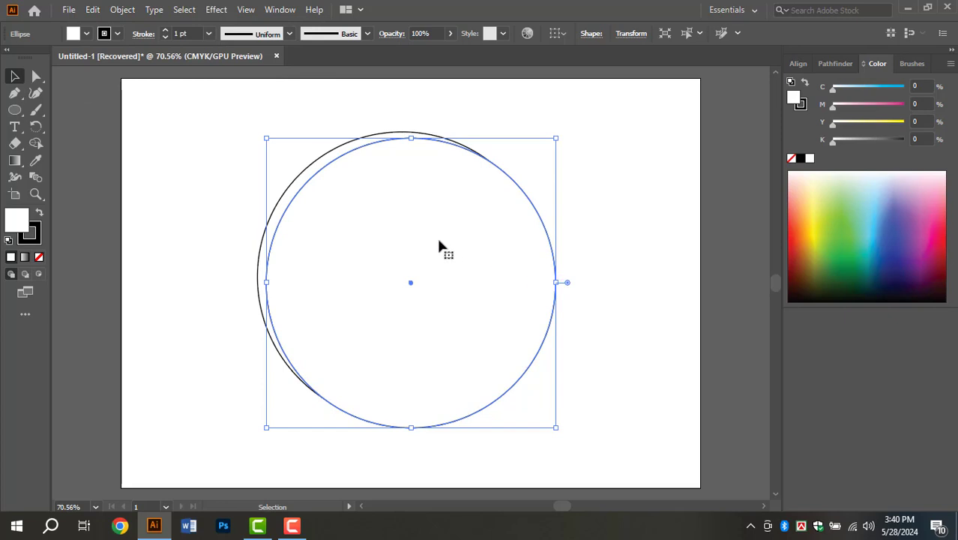
pyautogui.hotkey('ctrl', 'z')
pyautogui.click(94, 10)
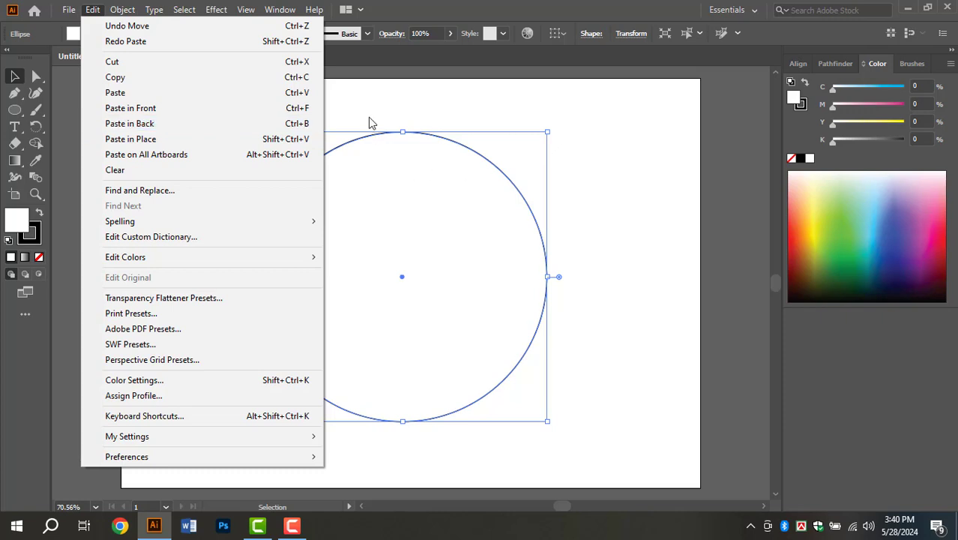
pyautogui.click(211, 114)
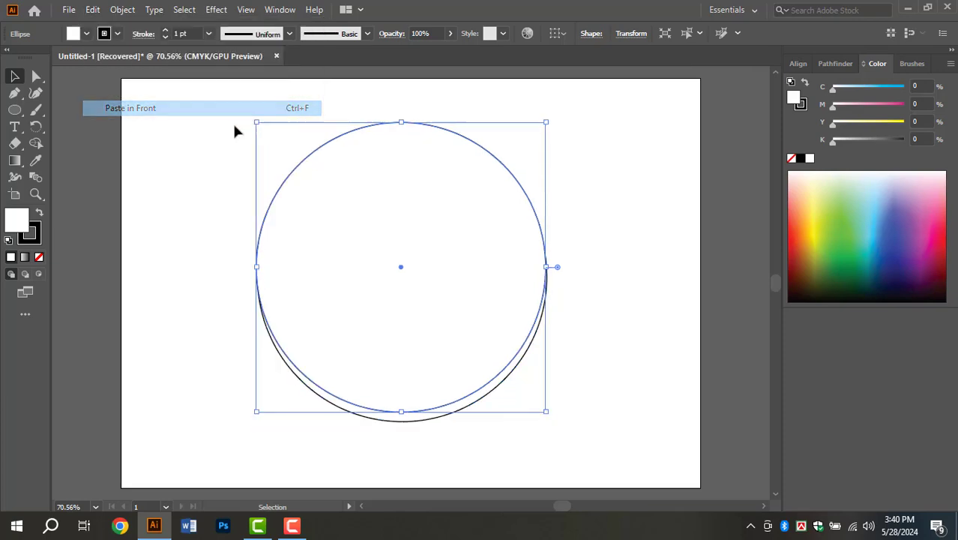
pyautogui.hotkey('ctrl', 'z')
# Step: Copy the large circle and paste the duplicate in front, exactly over the original
pyautogui.click(570, 178)
pyautogui.click(402, 270)
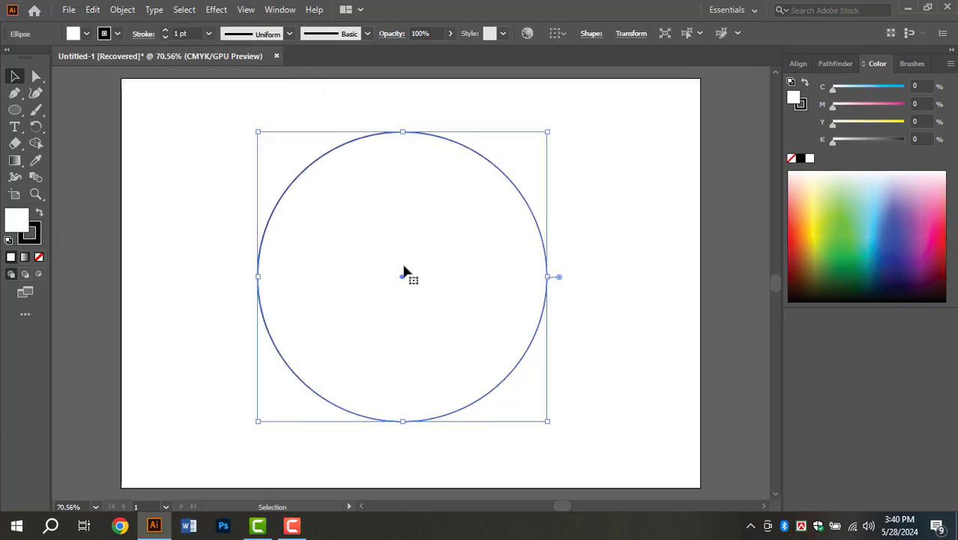
pyautogui.press('a')
pyautogui.click(93, 10)
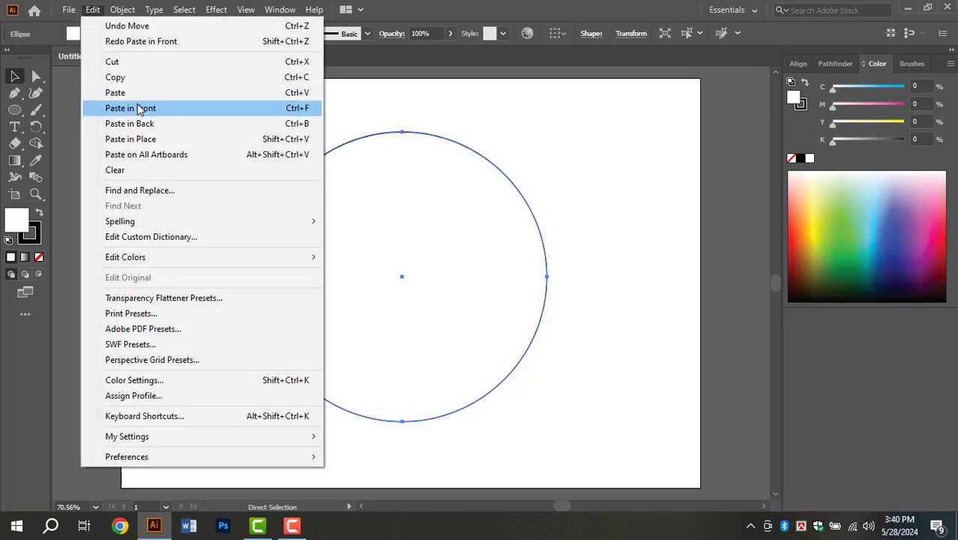
pyautogui.press('Escape')
pyautogui.press('v')
pyautogui.click(92, 10)
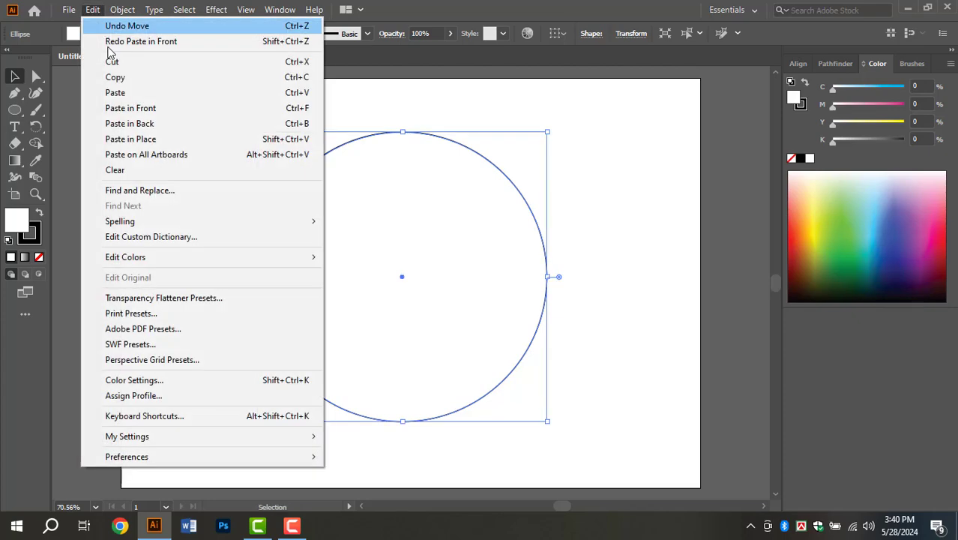
pyautogui.click(136, 111)
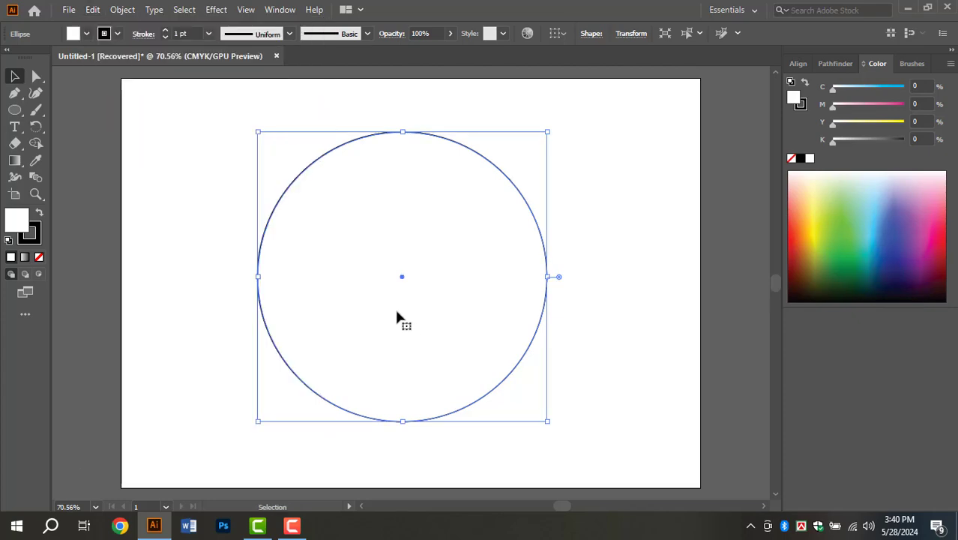
# Step: Scale the front circle proportionally about its centre to about 103 pt in diameter and deselect it
pyautogui.moveTo(548, 421); pyautogui.dragTo(440, 313)
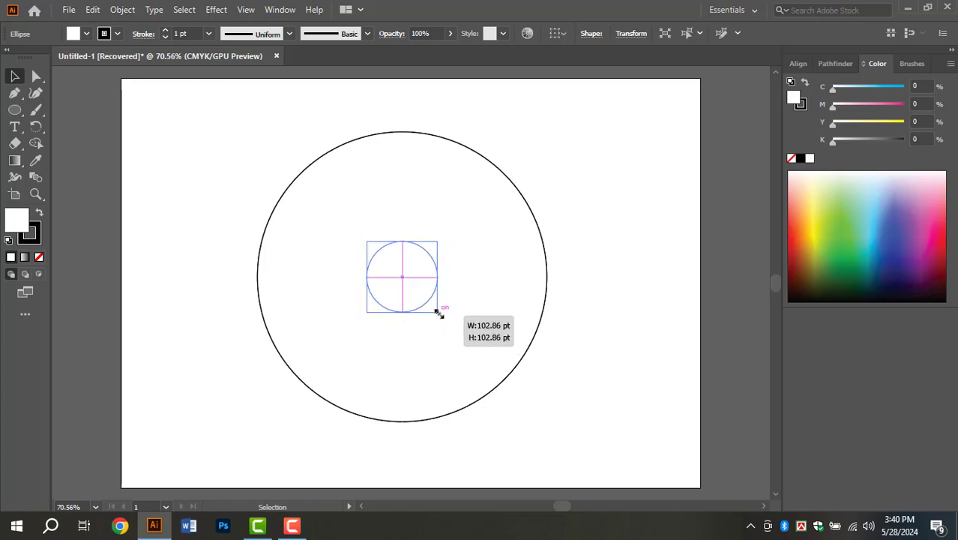
pyautogui.moveTo(439, 314); pyautogui.dragTo(439, 313)
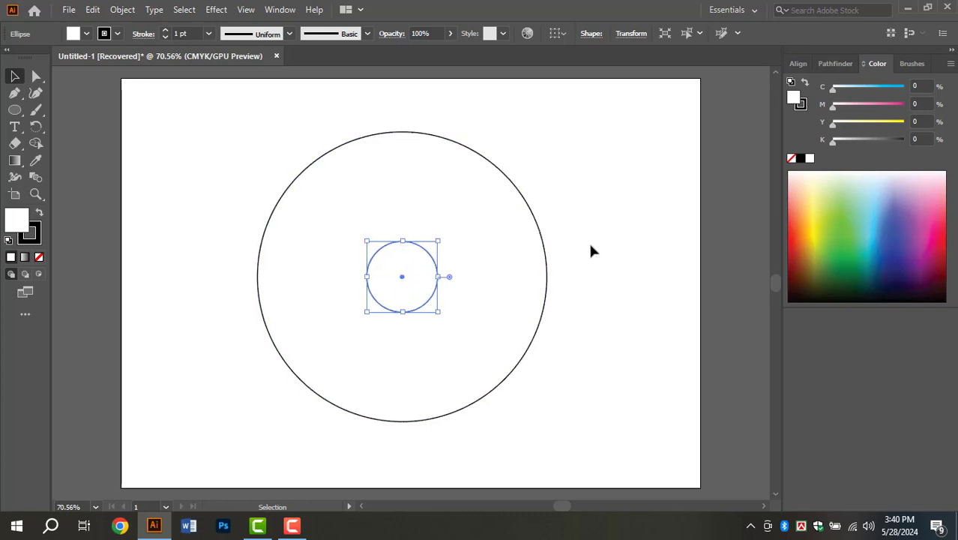
pyautogui.click(609, 232)
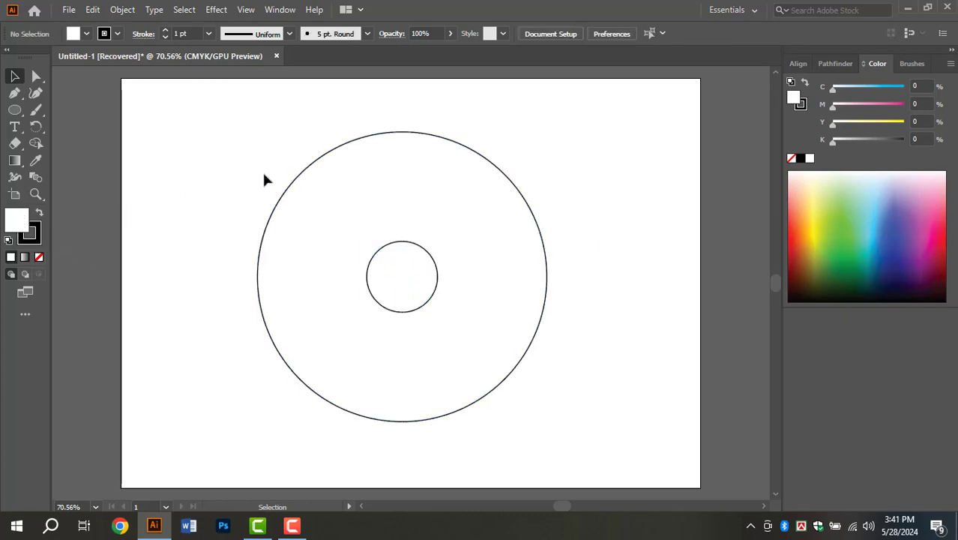
# Step: Select both concentric circles, set their fill to None, and deselect them
pyautogui.moveTo(269, 155); pyautogui.dragTo(359, 212)
pyautogui.moveTo(414, 261); pyautogui.dragTo(421, 270)
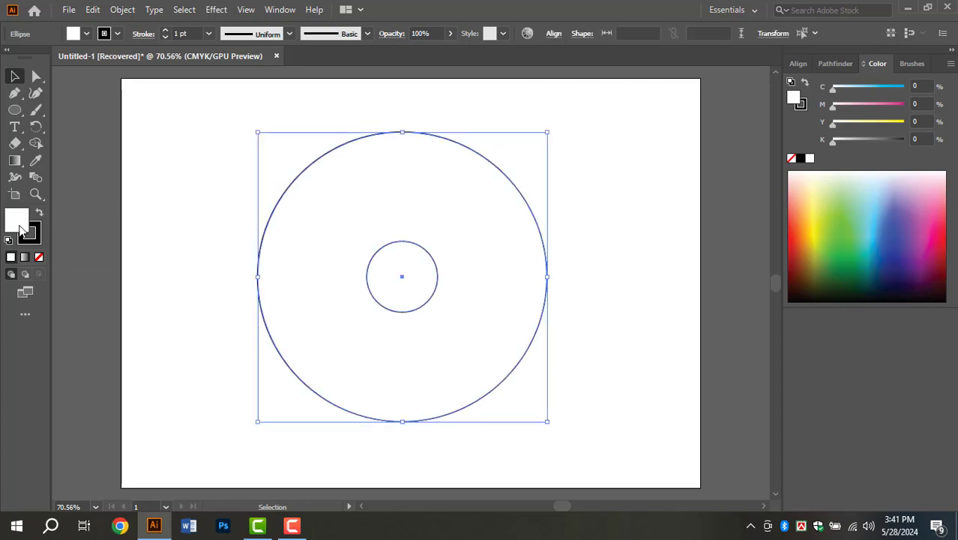
pyautogui.click(39, 257)
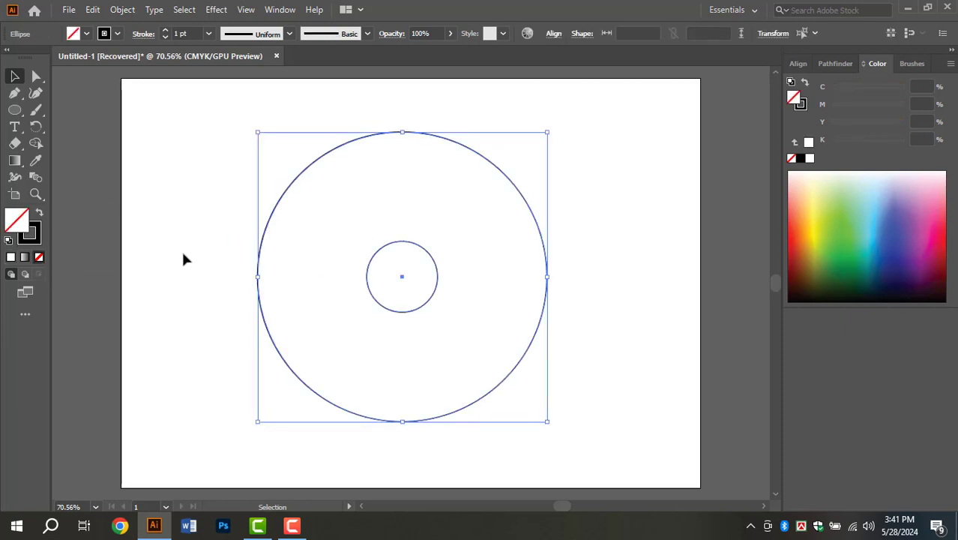
pyautogui.click(399, 177)
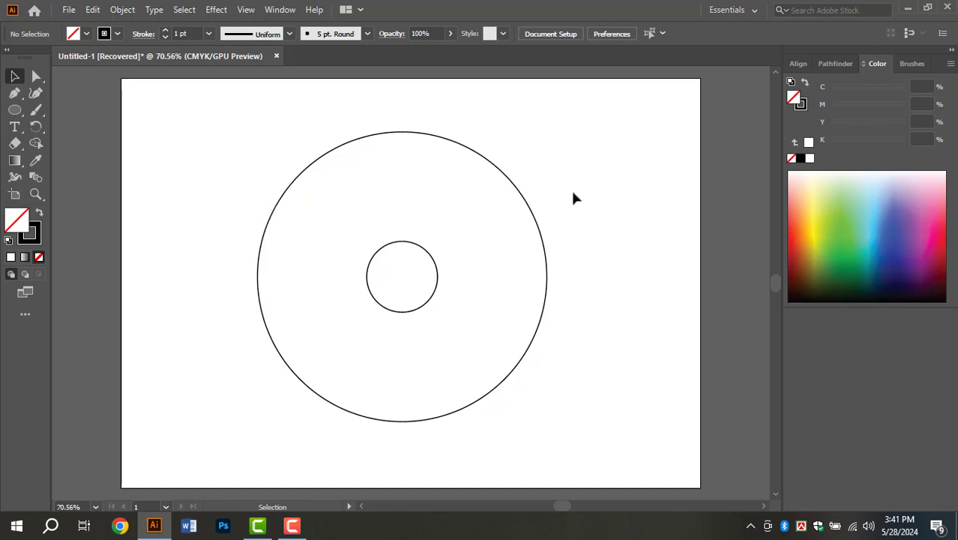
# Step: Duplicate the small circle in place and enlarge the copy upward until it touches the top of the outer circle
pyautogui.click(409, 243)
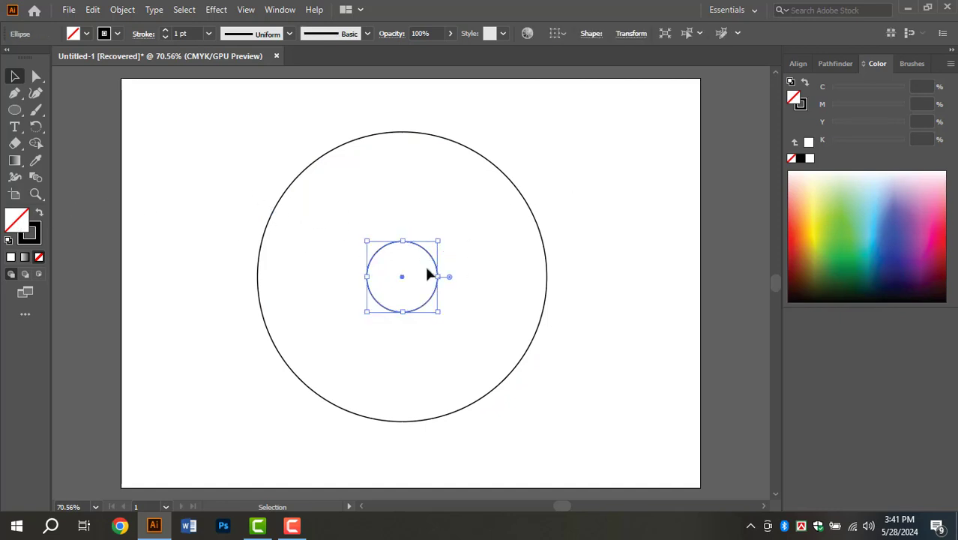
pyautogui.click(411, 252)
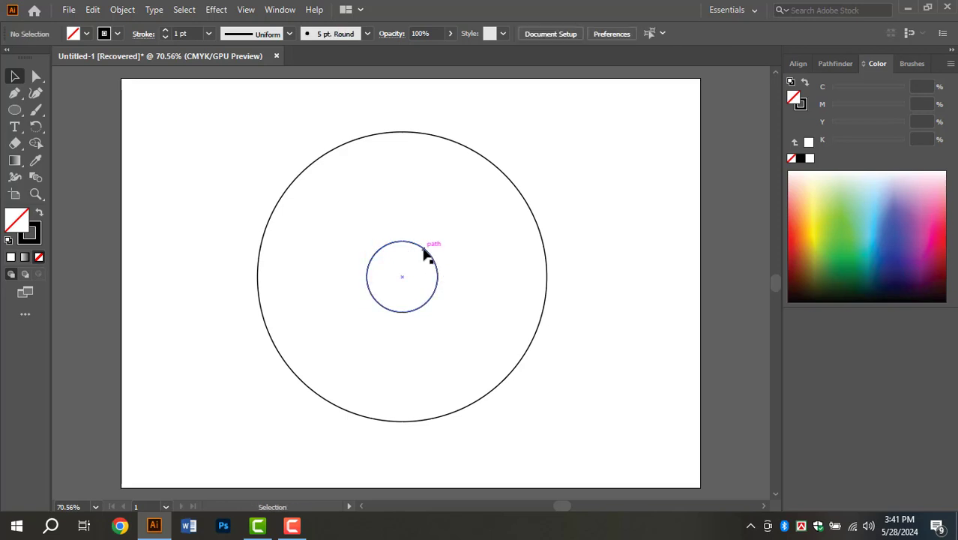
pyautogui.moveTo(428, 255); pyautogui.dragTo(417, 133)
pyautogui.click(590, 230)
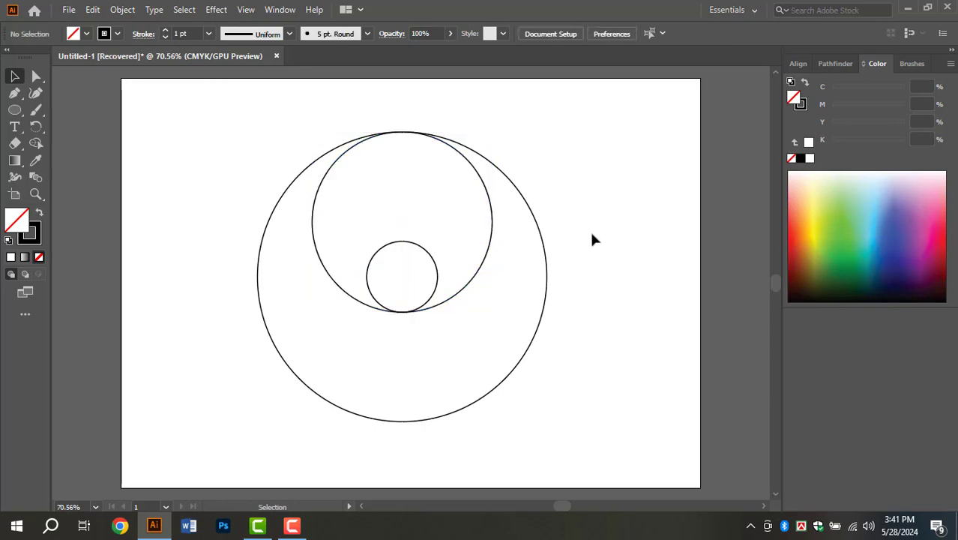
# Step: Duplicate the small circle in place and enlarge the copy leftward until it touches the outer circle's left edge
pyautogui.click(422, 247)
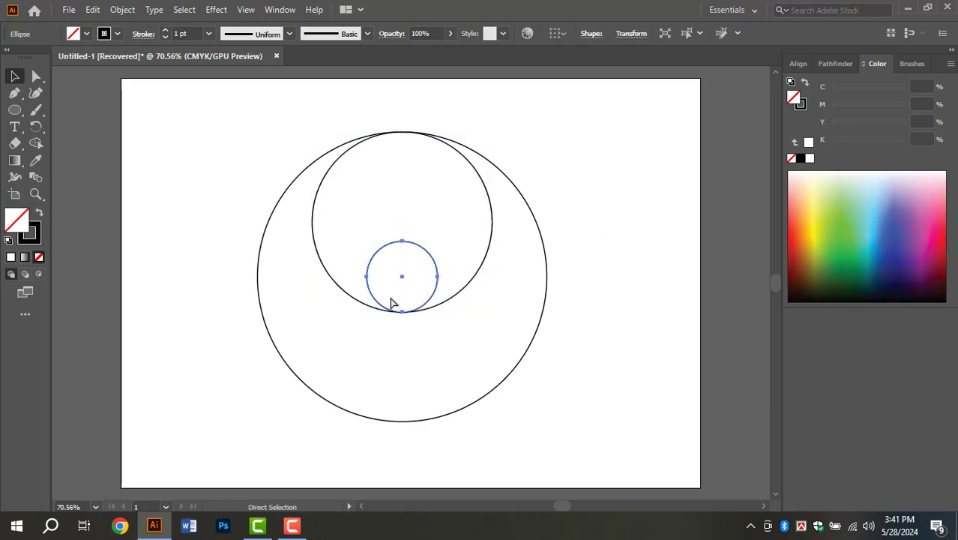
pyautogui.moveTo(369, 279); pyautogui.dragTo(257, 280)
# Step: Duplicate the small circle in place and enlarge the copy downward until it touches the bottom of the outer circle
pyautogui.click(402, 244)
pyautogui.press('a')
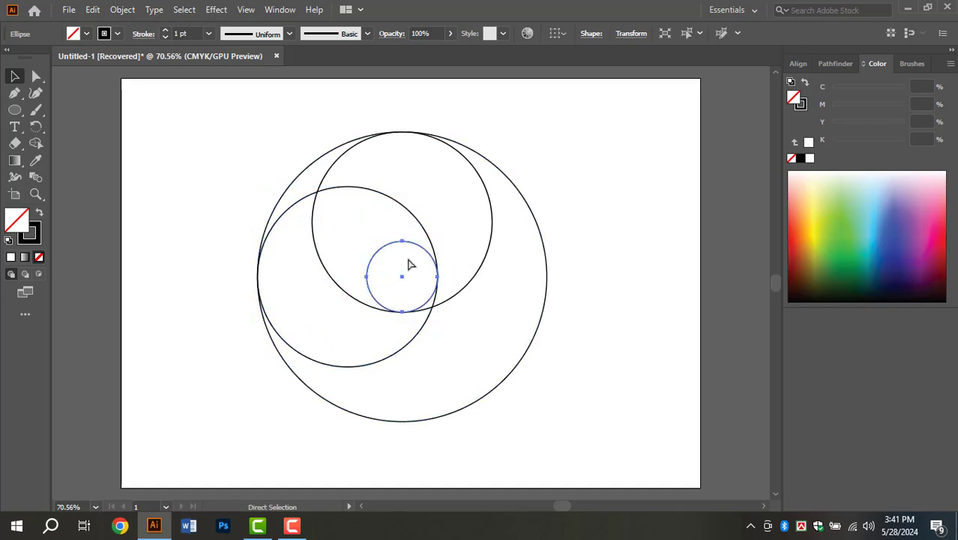
pyautogui.press('v')
pyautogui.moveTo(402, 312); pyautogui.dragTo(417, 426)
# Step: Duplicate the small circle in place and enlarge the copy rightward until it touches the outer circle's right edge
pyautogui.click(372, 276)
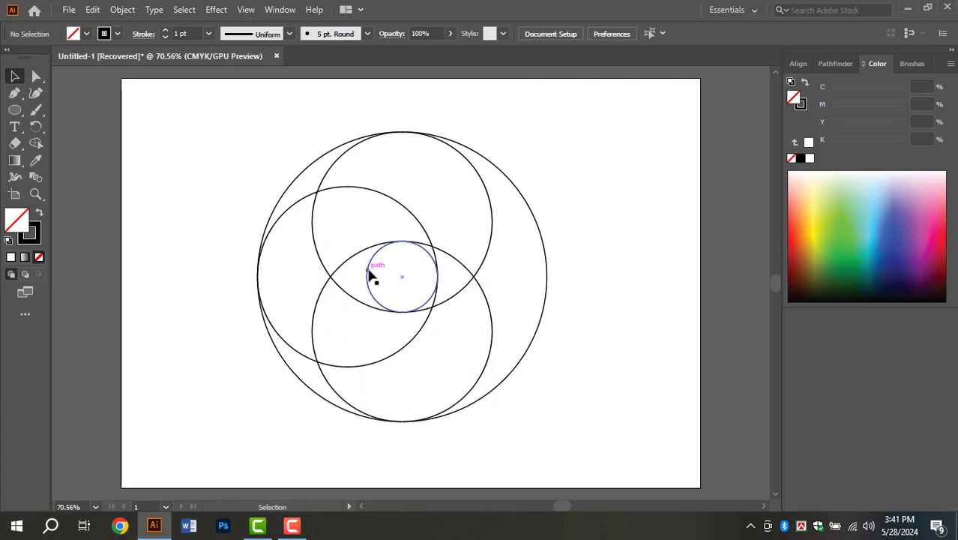
pyautogui.keyDown('ctrl'); pyautogui.click(371, 276); pyautogui.keyUp('ctrl')
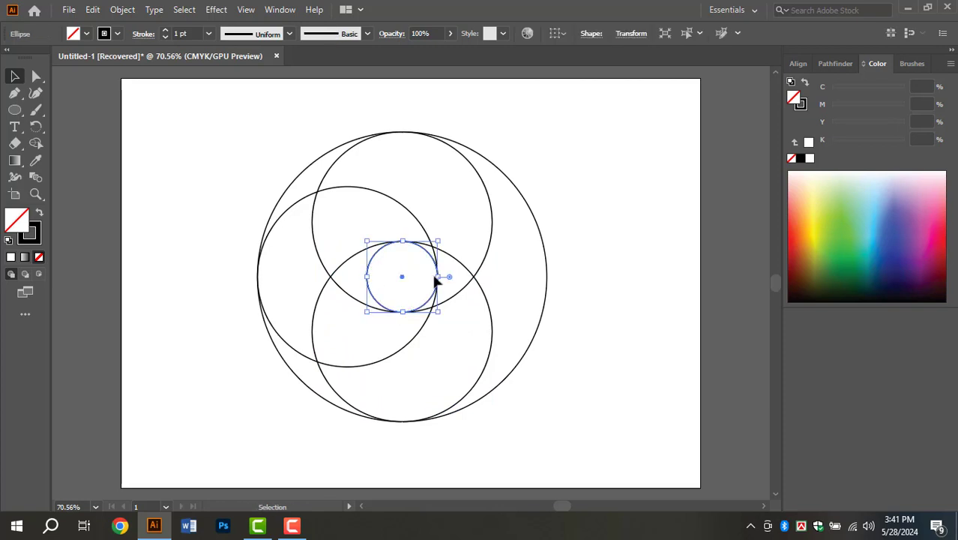
pyautogui.moveTo(438, 277); pyautogui.dragTo(550, 286)
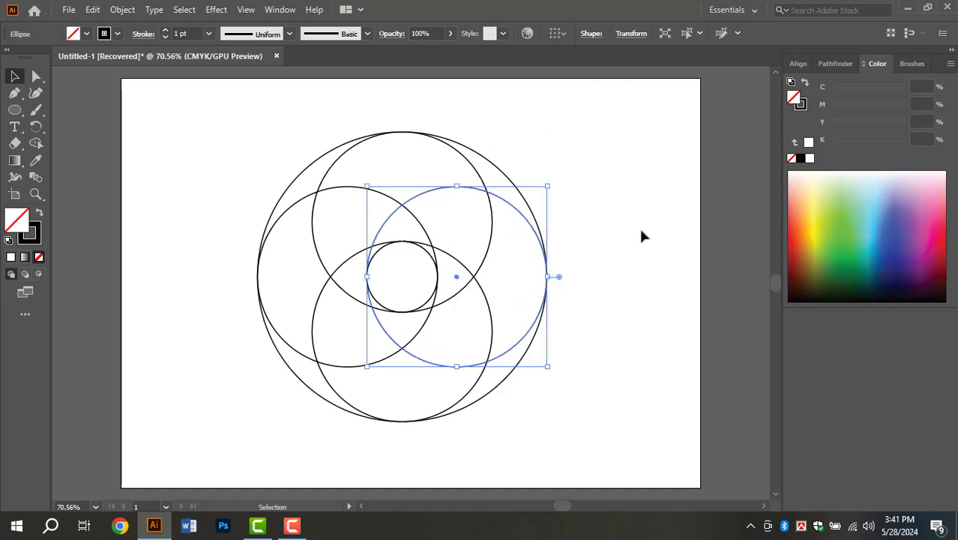
pyautogui.click(646, 233)
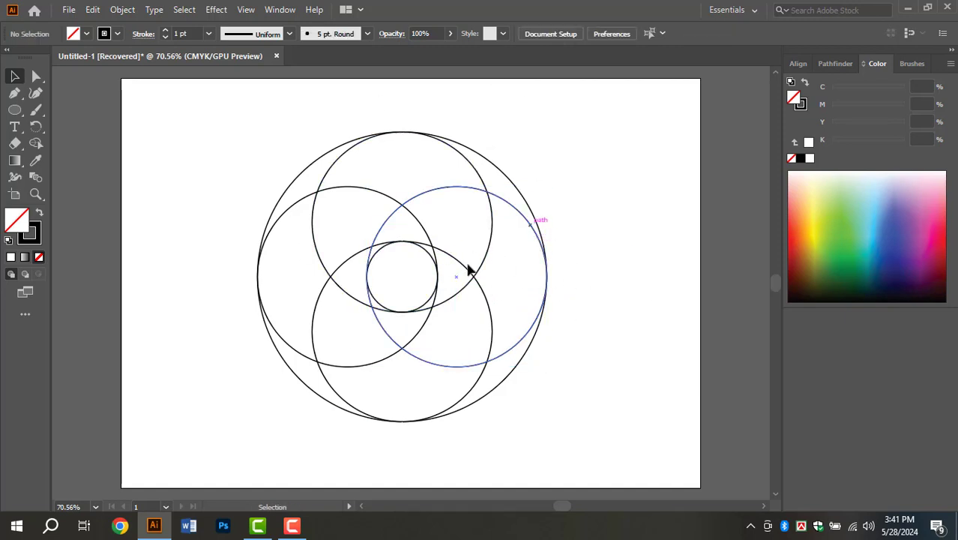
# Step: Select all circles and use Shape Builder to merge the upper-right crescent through the top circle's regions to the lower-left of the small circle
pyautogui.rightClick(582, 120)
pyautogui.moveTo(572, 118); pyautogui.dragTo(529, 146)
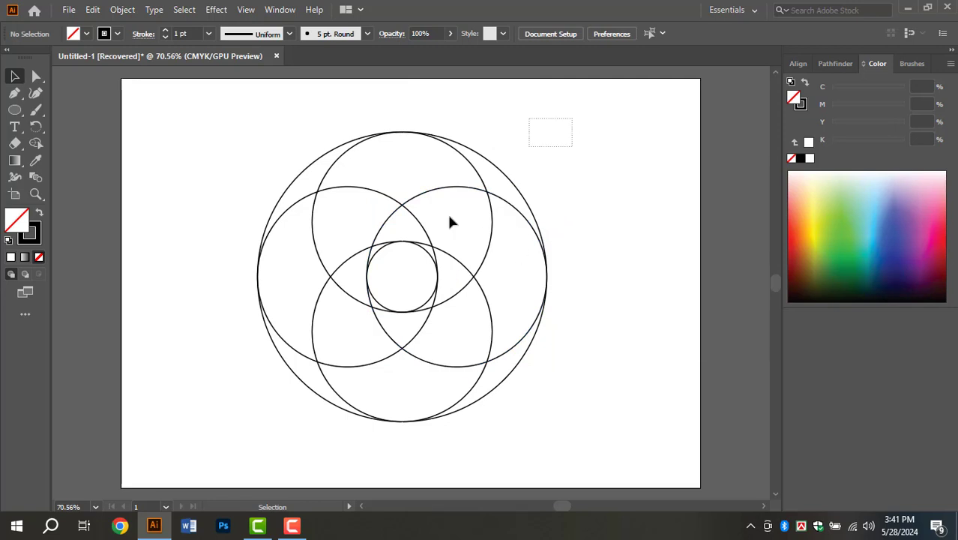
pyautogui.moveTo(450, 221); pyautogui.dragTo(181, 454)
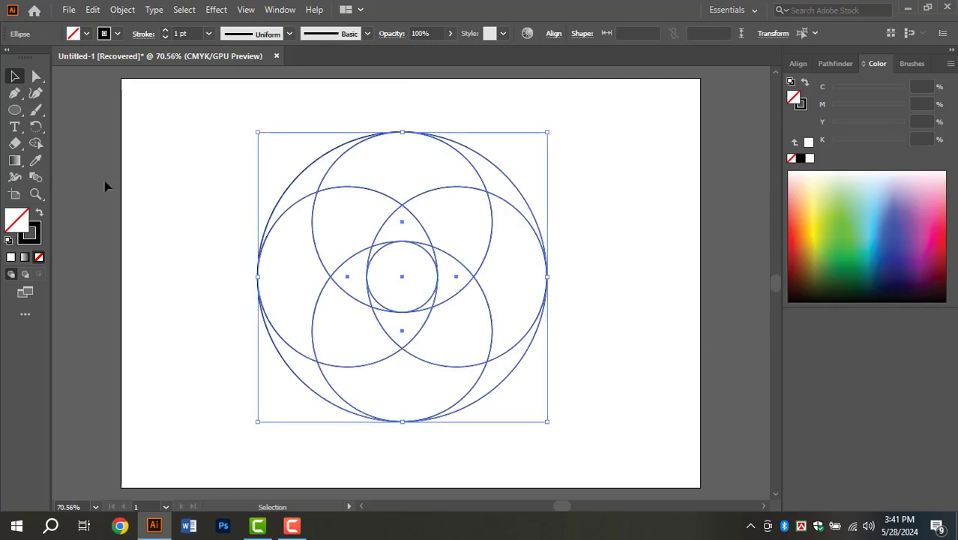
pyautogui.click(34, 146)
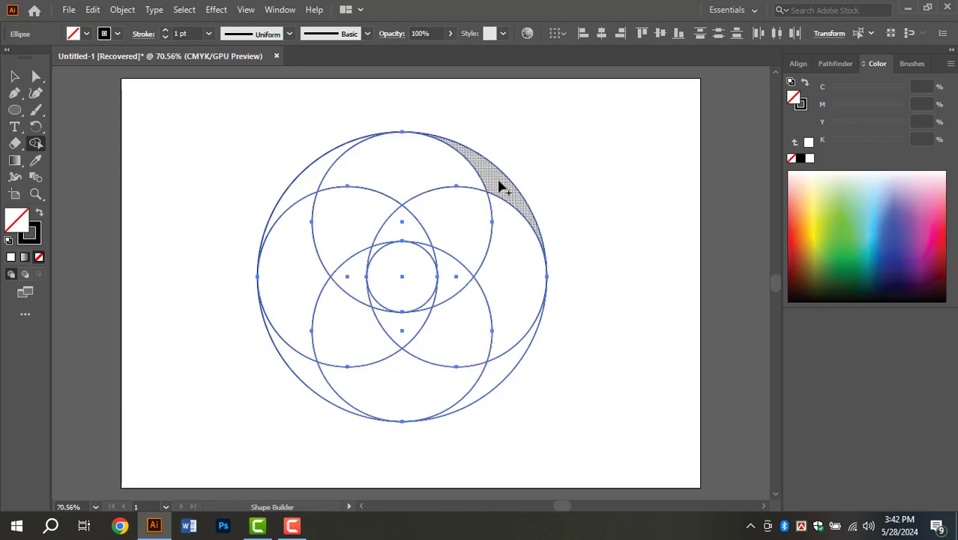
pyautogui.moveTo(489, 183)
pyautogui.mouseDown()
pyautogui.moveTo(417, 163)
pyautogui.moveTo(369, 175)
pyautogui.moveTo(348, 250)
pyautogui.moveTo(380, 307)
pyautogui.mouseUp()
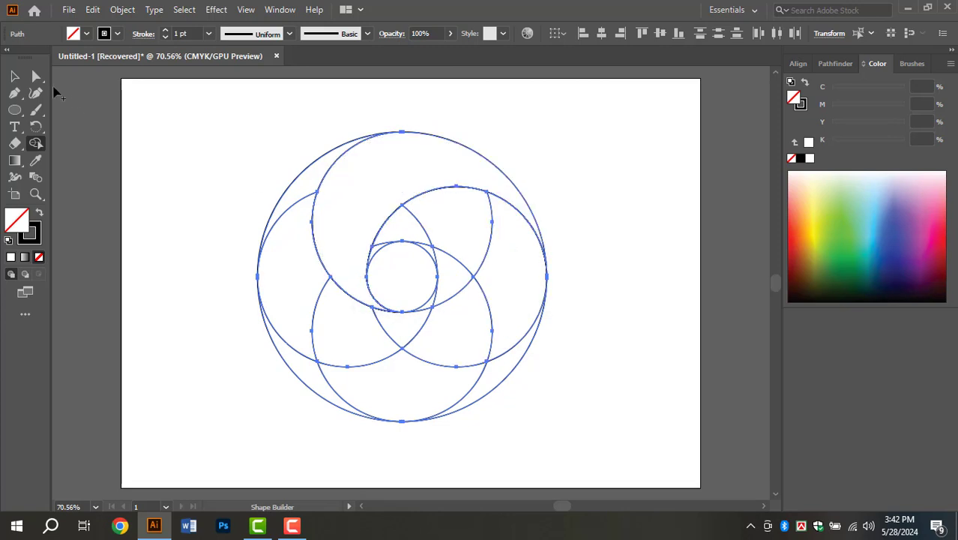
# Step: Select all the shapes and merge the regions of the left blade with Shape Builder, from the left edge to below the small circle
pyautogui.click(14, 76)
pyautogui.click(232, 173)
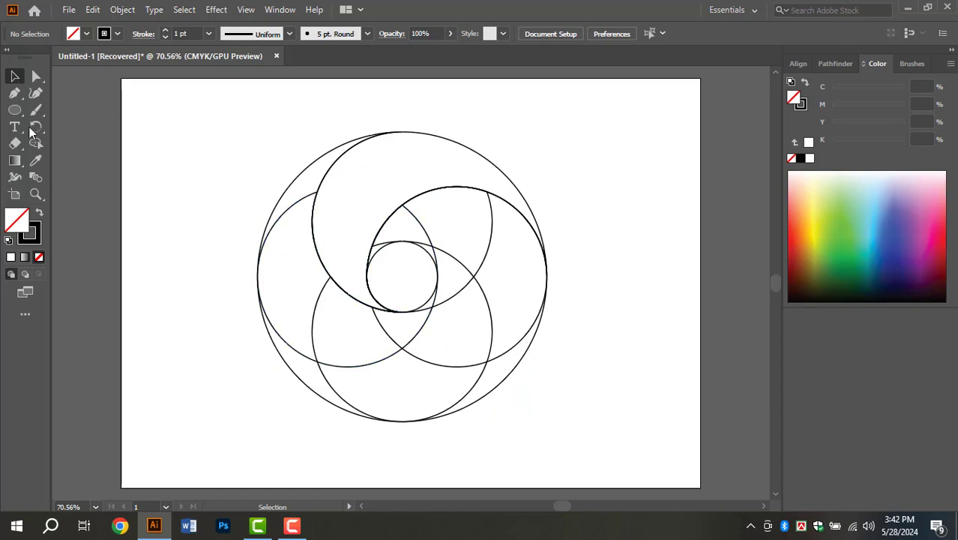
pyautogui.moveTo(219, 120); pyautogui.dragTo(407, 349)
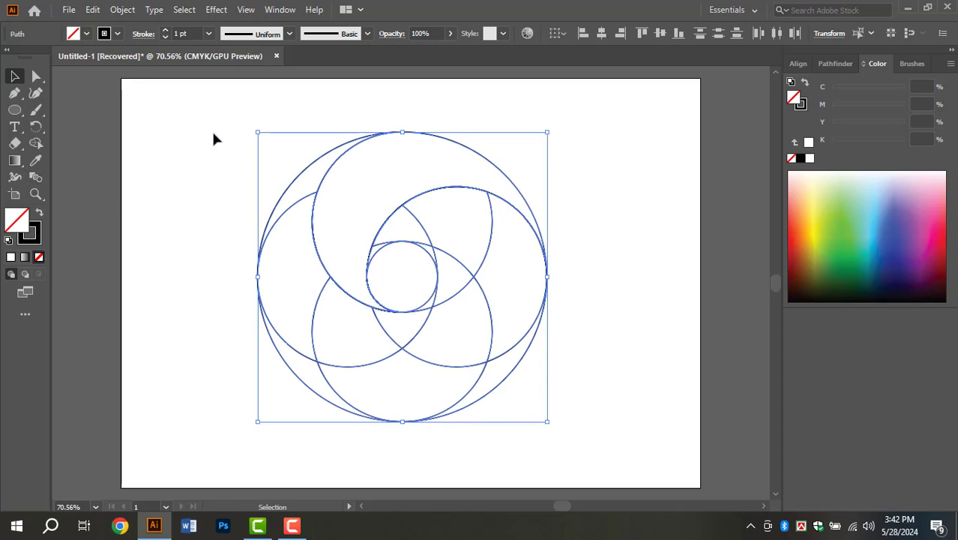
pyautogui.moveTo(213, 138); pyautogui.dragTo(557, 448)
pyautogui.click(35, 143)
pyautogui.moveTo(308, 187)
pyautogui.mouseDown()
pyautogui.moveTo(290, 287)
pyautogui.moveTo(369, 342)
pyautogui.moveTo(430, 328)
pyautogui.moveTo(443, 346)
pyautogui.mouseUp()
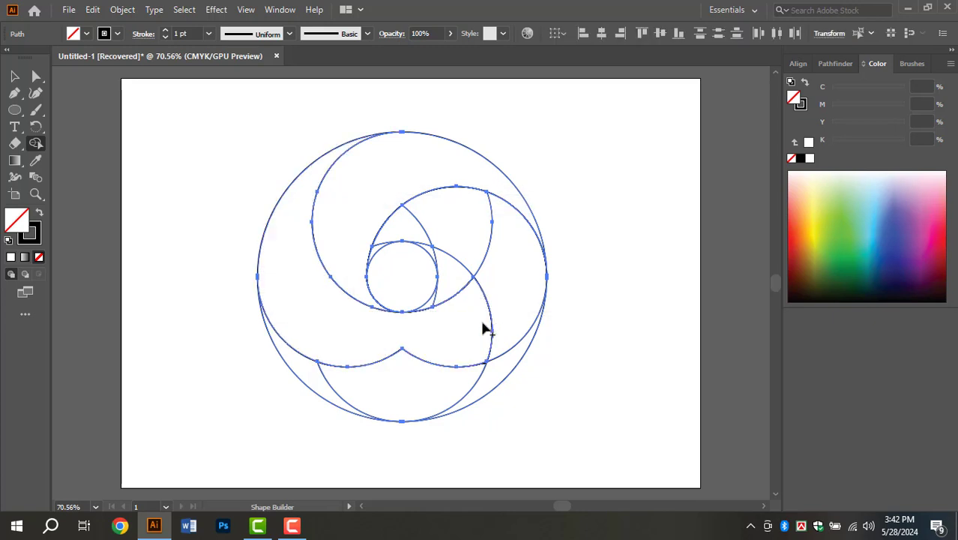
pyautogui.hotkey('ctrl', 'z')
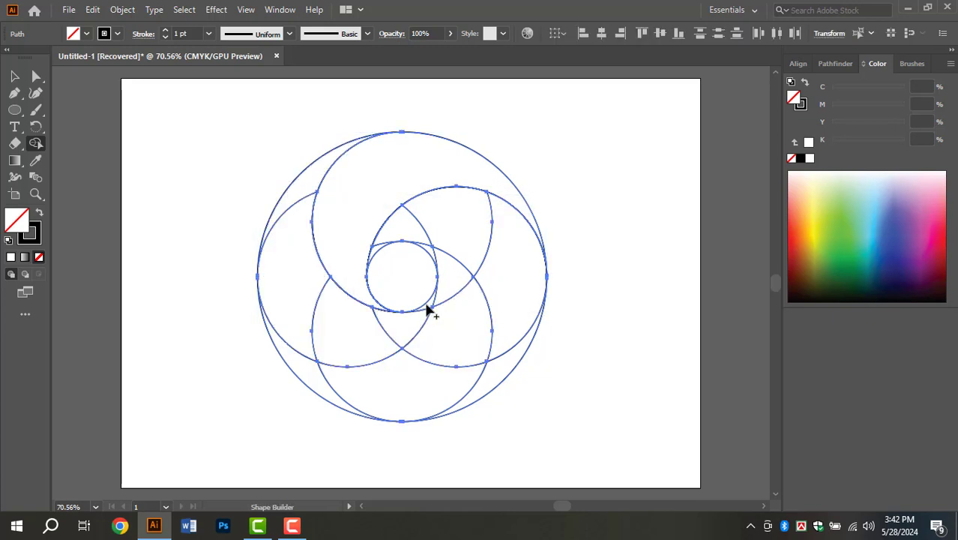
pyautogui.moveTo(427, 309)
pyautogui.mouseDown()
pyautogui.moveTo(407, 326)
pyautogui.moveTo(342, 321)
pyautogui.moveTo(295, 246)
pyautogui.moveTo(307, 192)
pyautogui.moveTo(306, 289)
pyautogui.mouseUp()
# Step: Merge the remaining regions into the bottom blade and the right blade with Shape Builder, and deselect the artwork
pyautogui.click(447, 279)
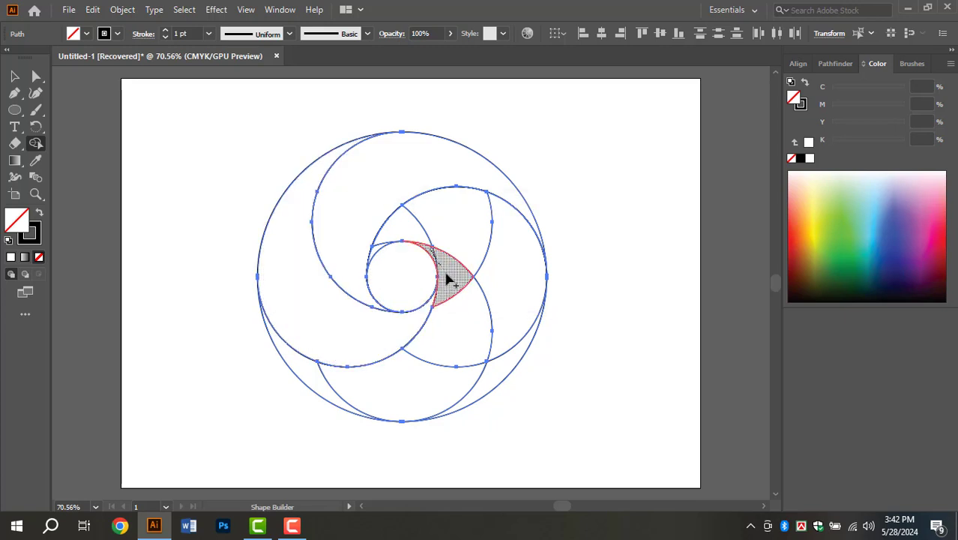
pyautogui.moveTo(446, 279)
pyautogui.mouseDown()
pyautogui.moveTo(427, 368)
pyautogui.moveTo(336, 384)
pyautogui.moveTo(327, 377)
pyautogui.moveTo(429, 311)
pyautogui.mouseUp()
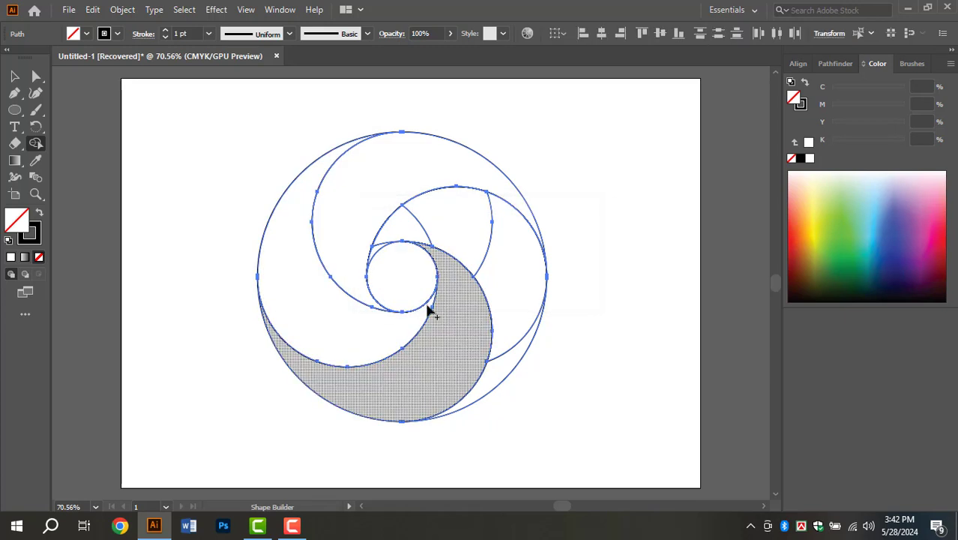
pyautogui.moveTo(407, 221)
pyautogui.mouseDown()
pyautogui.moveTo(454, 222)
pyautogui.moveTo(515, 282)
pyautogui.moveTo(522, 328)
pyautogui.moveTo(505, 381)
pyautogui.mouseUp()
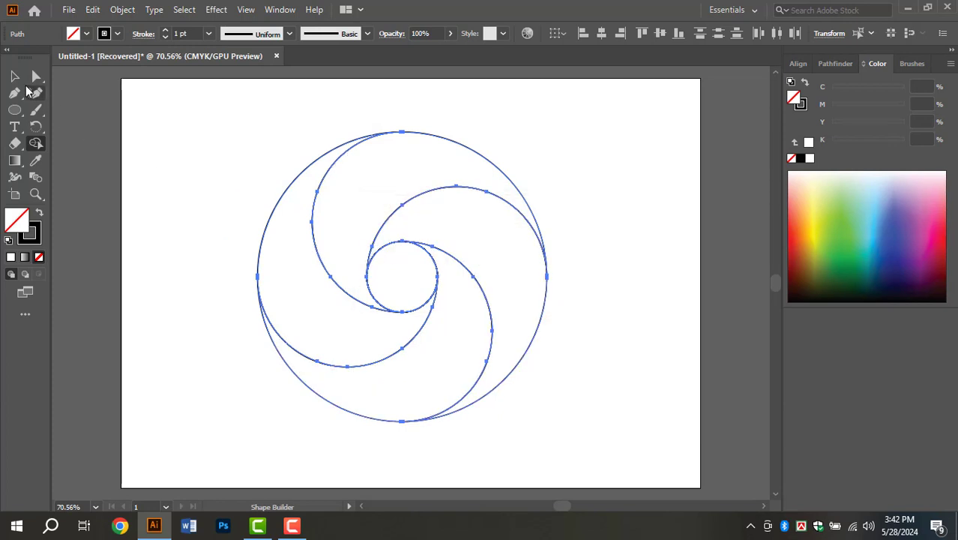
pyautogui.click(15, 77)
pyautogui.click(620, 182)
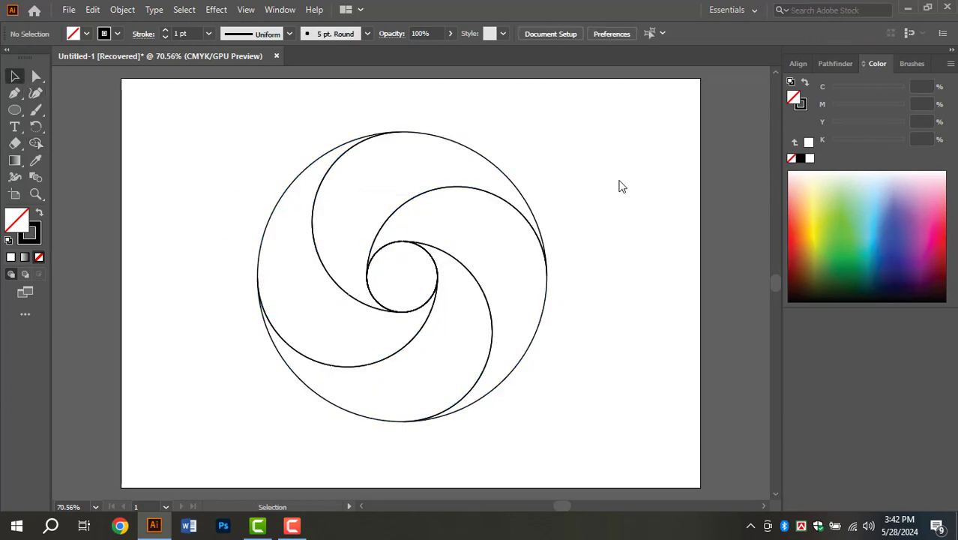
# Step: Fill the whole swirl with green, C 64.31, M 0, Y 100, K 0
pyautogui.moveTo(582, 126); pyautogui.dragTo(255, 394)
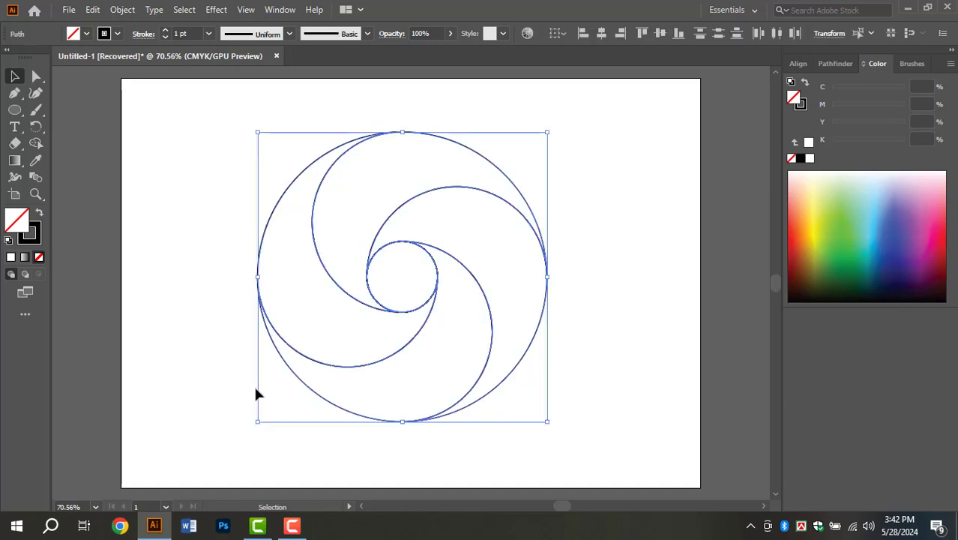
pyautogui.click(10, 257)
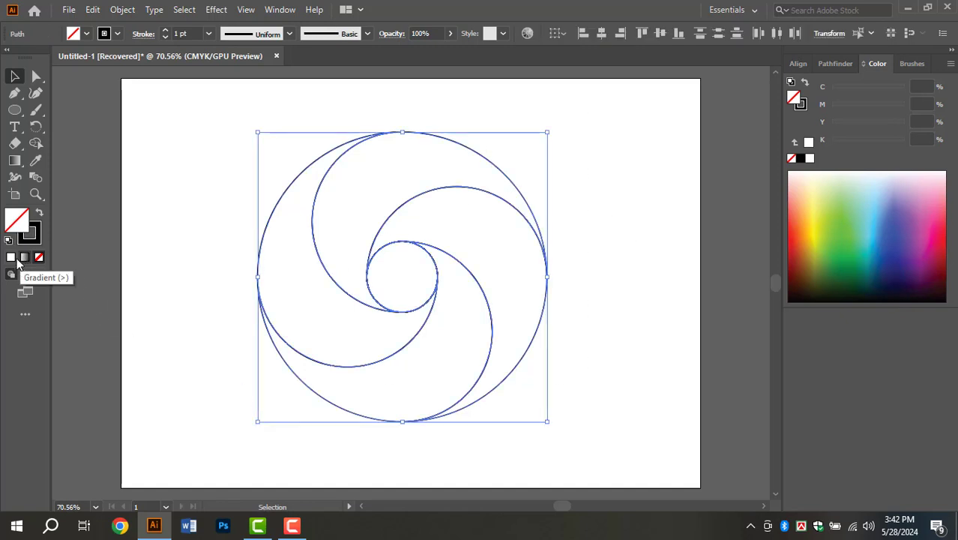
pyautogui.click(842, 233)
pyautogui.click(591, 274)
pyautogui.moveTo(547, 175); pyautogui.dragTo(255, 353)
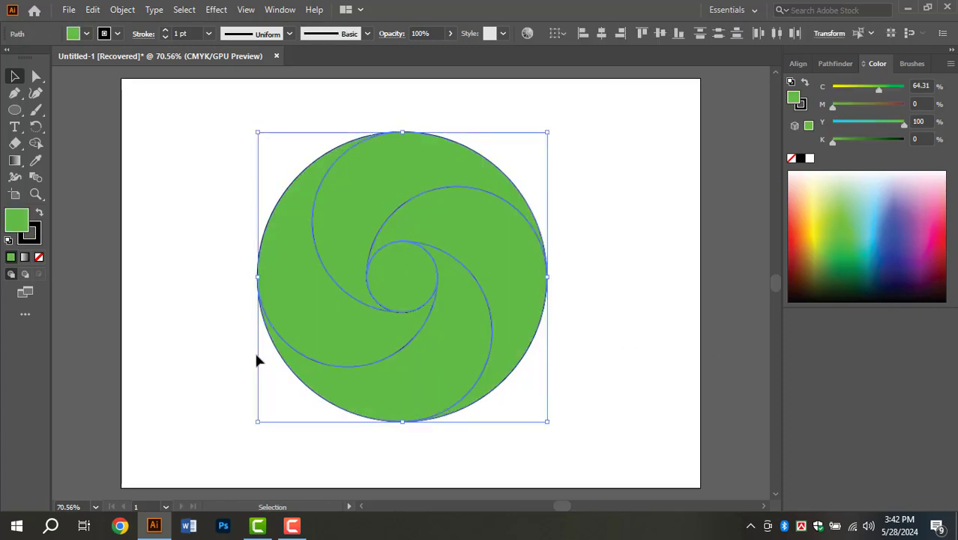
pyautogui.click(580, 183)
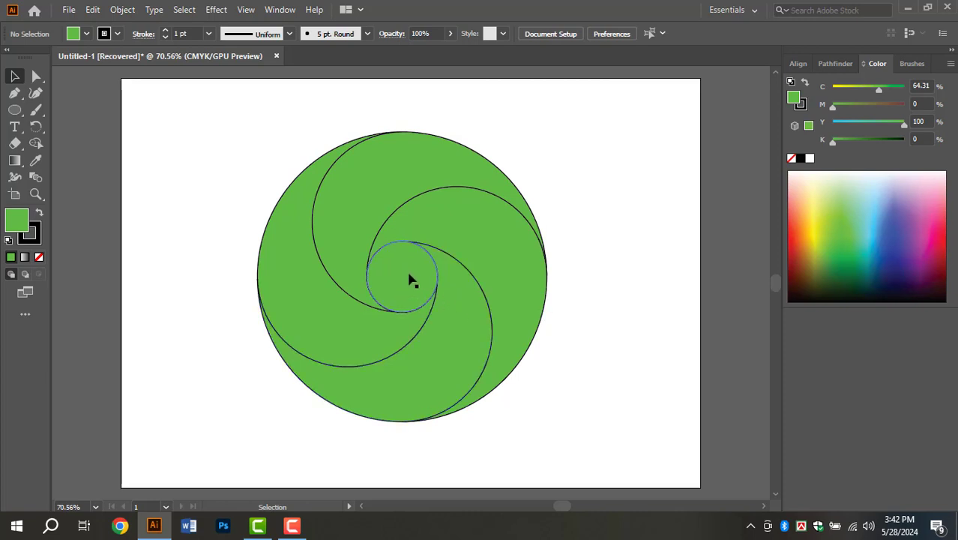
# Step: Pull the stacked small circles out of the swirl's center and delete them to leave a hole
pyautogui.moveTo(403, 291); pyautogui.dragTo(591, 255)
pyautogui.moveTo(384, 281); pyautogui.dragTo(619, 269)
pyautogui.moveTo(380, 300); pyautogui.dragTo(645, 264)
pyautogui.moveTo(408, 296); pyautogui.dragTo(675, 259)
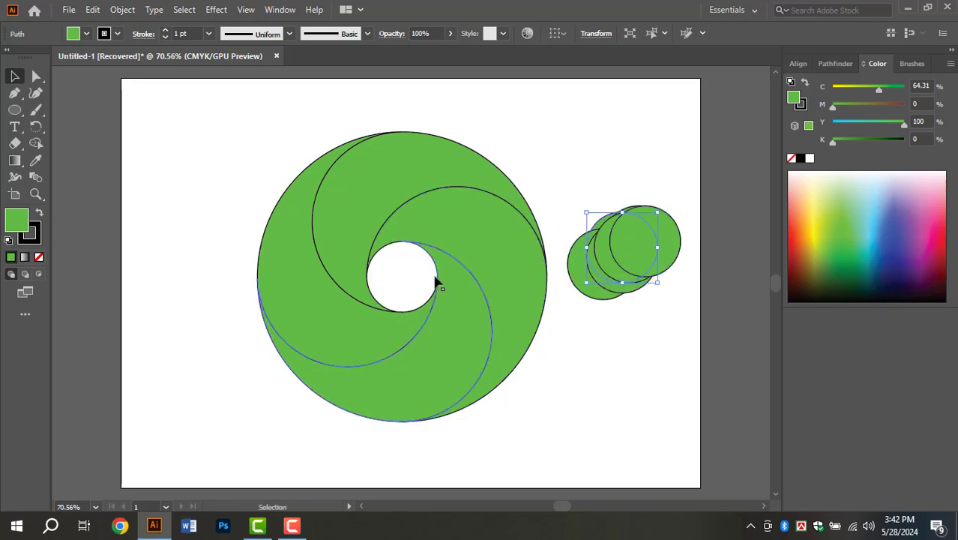
pyautogui.moveTo(604, 180); pyautogui.dragTo(662, 352)
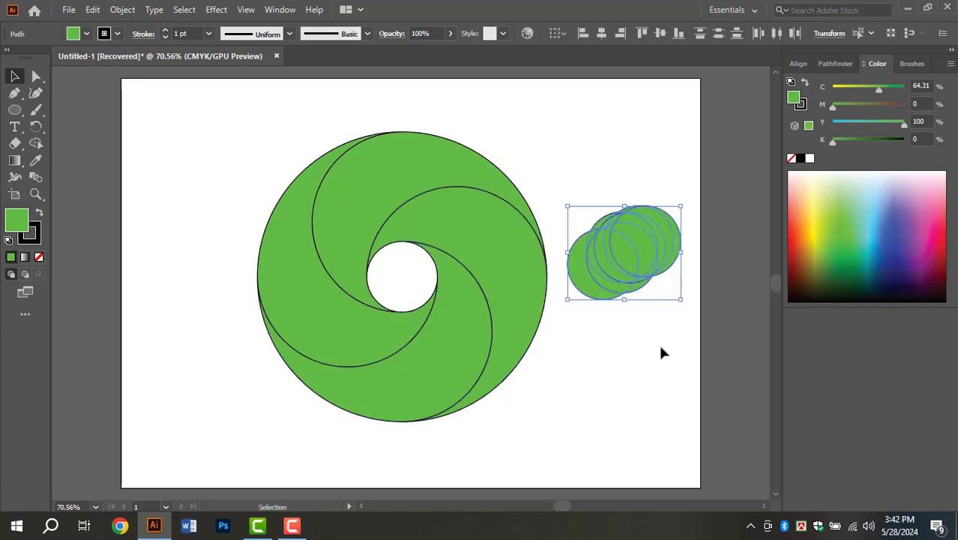
pyautogui.press('Delete')
# Step: Move all four blades together up and to the left on the artboard
pyautogui.moveTo(546, 101); pyautogui.dragTo(317, 388)
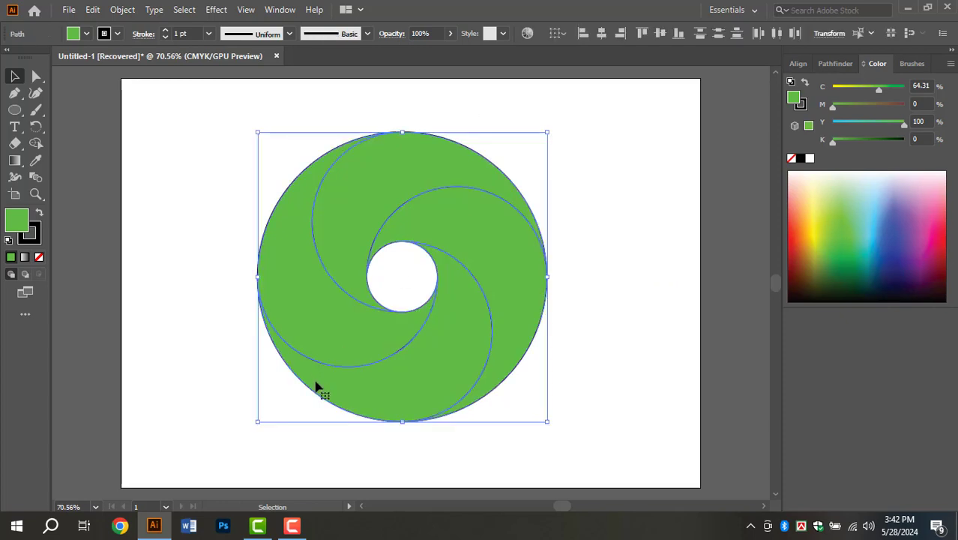
pyautogui.moveTo(592, 113); pyautogui.dragTo(210, 409)
pyautogui.moveTo(496, 225); pyautogui.dragTo(448, 203)
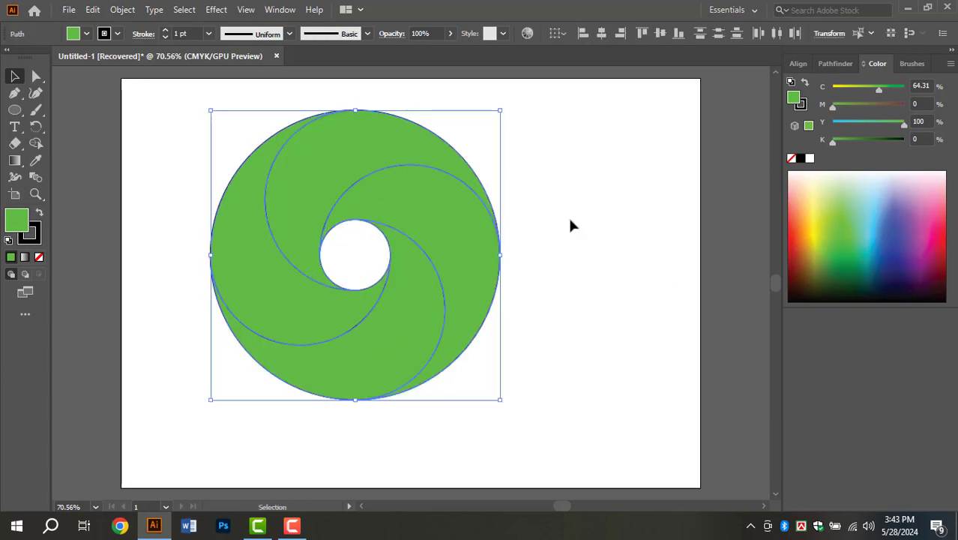
pyautogui.click(572, 223)
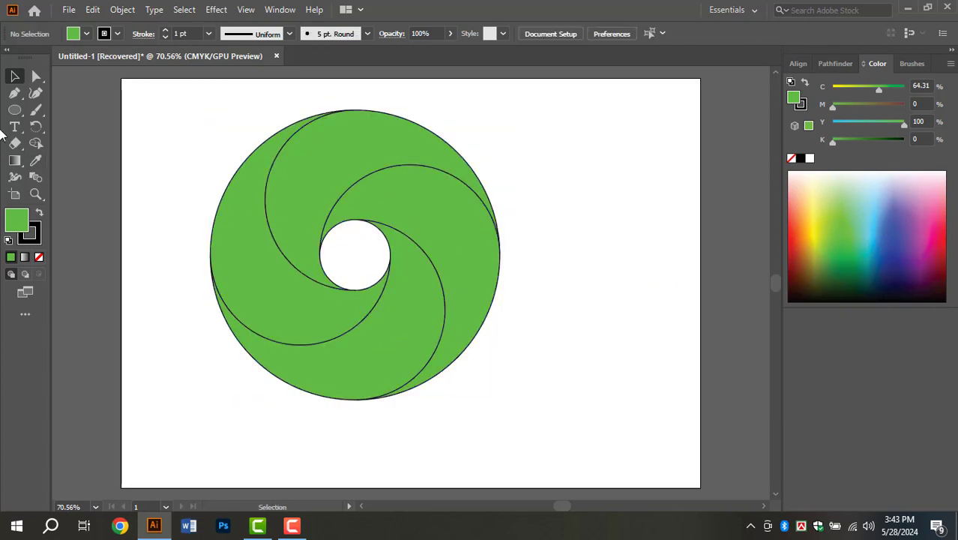
# Step: Fill all four blades with a linear gradient and choose the yellow-orange-red preset
pyautogui.moveTo(531, 163); pyautogui.dragTo(155, 435)
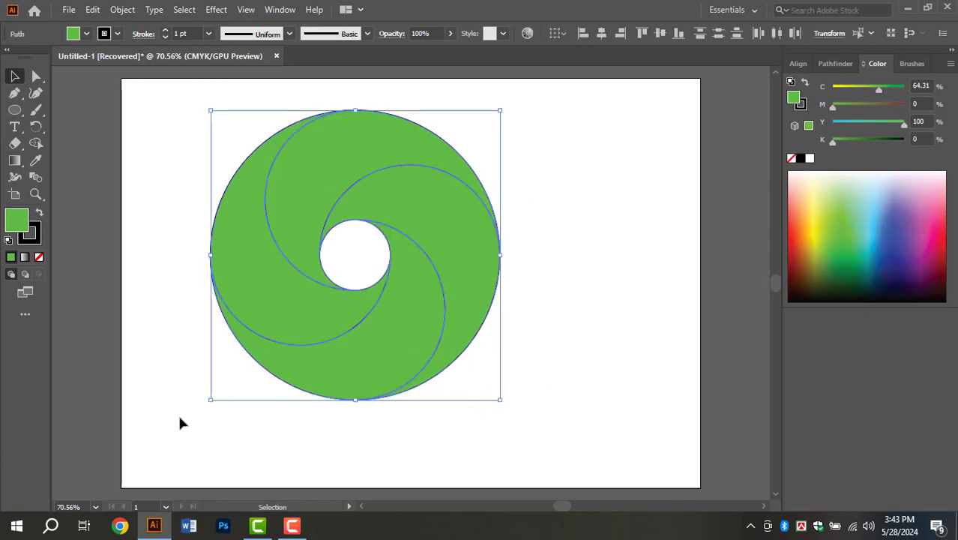
pyautogui.click(26, 258)
pyautogui.click(556, 182)
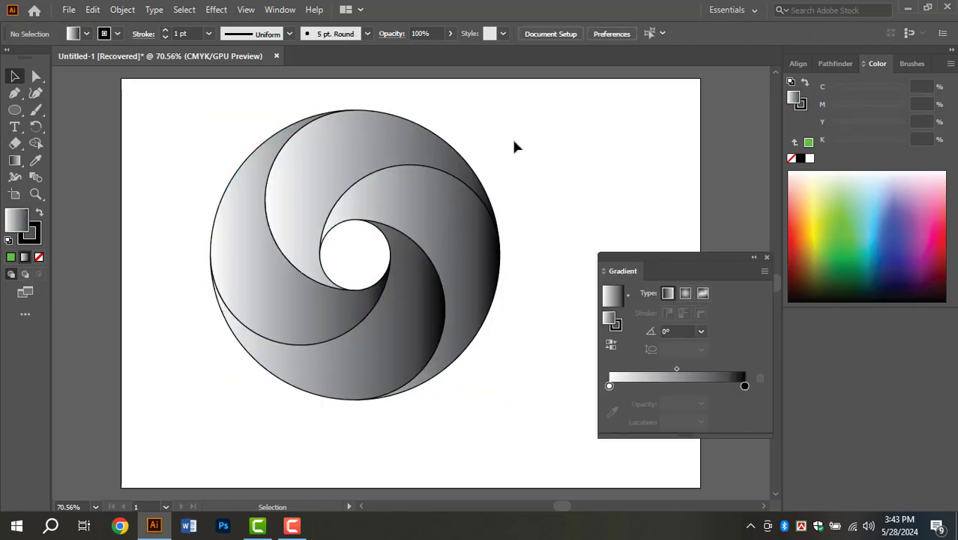
pyautogui.moveTo(515, 147); pyautogui.dragTo(138, 428)
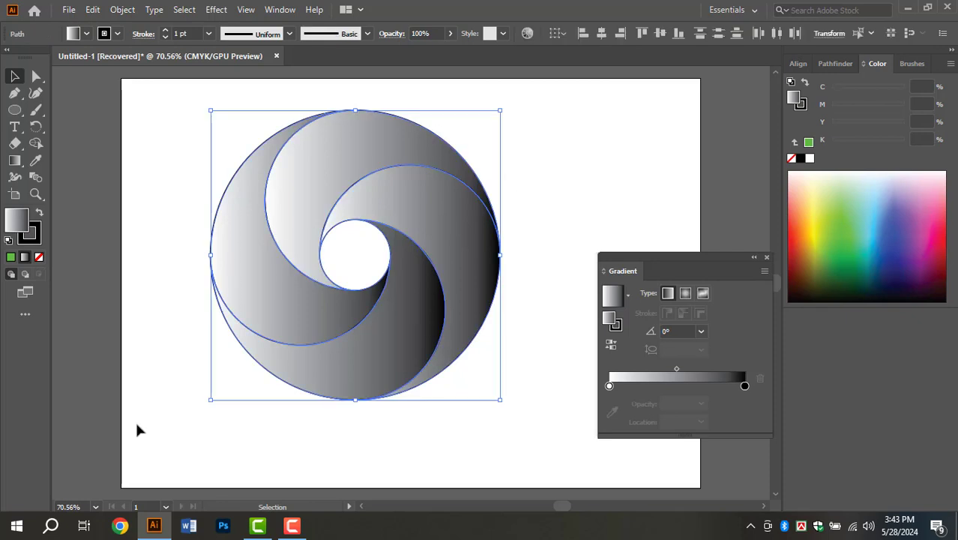
pyautogui.click(628, 297)
pyautogui.click(554, 346)
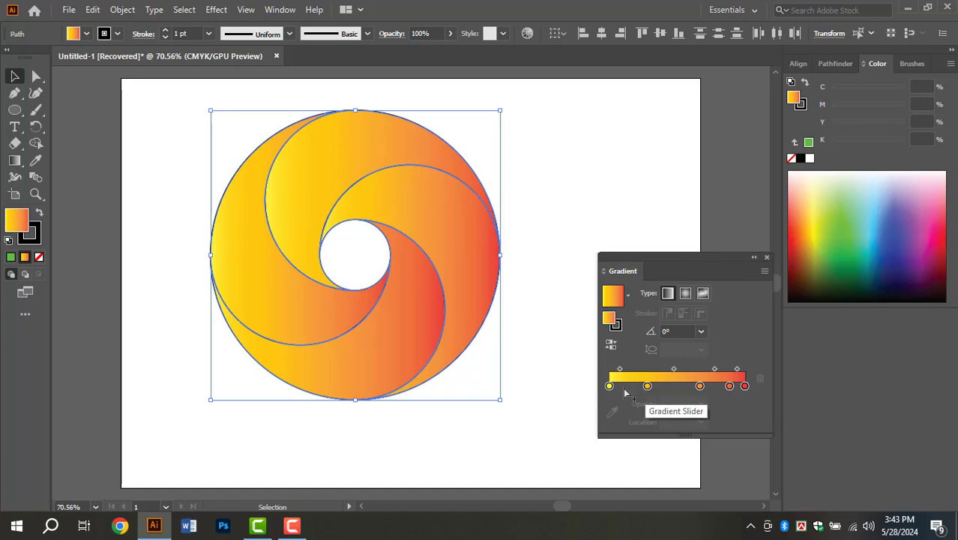
# Step: Remove the gradient's intermediate color stops and set the midpoint between yellow and red to about 49%
pyautogui.moveTo(647, 386); pyautogui.dragTo(694, 415)
pyautogui.moveTo(730, 386); pyautogui.dragTo(717, 416)
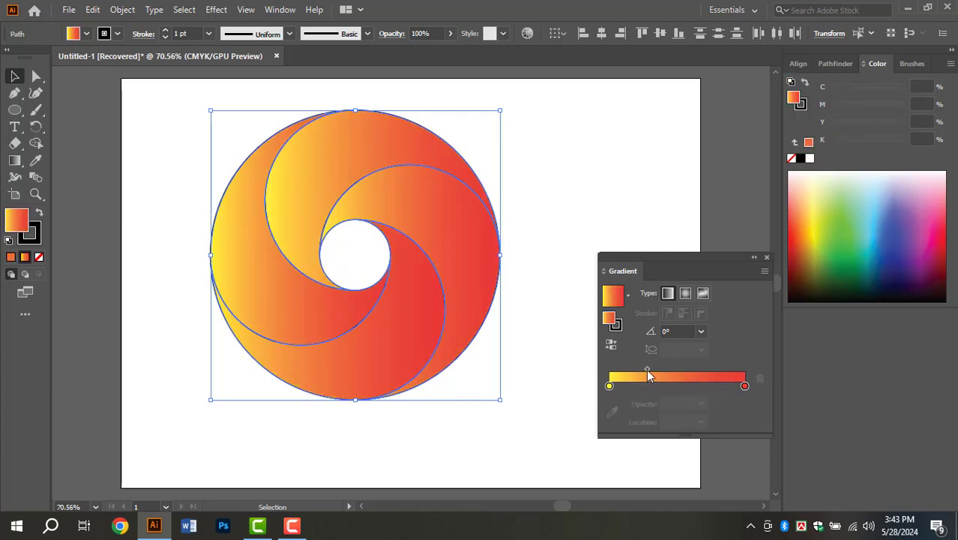
pyautogui.moveTo(648, 369); pyautogui.dragTo(676, 368)
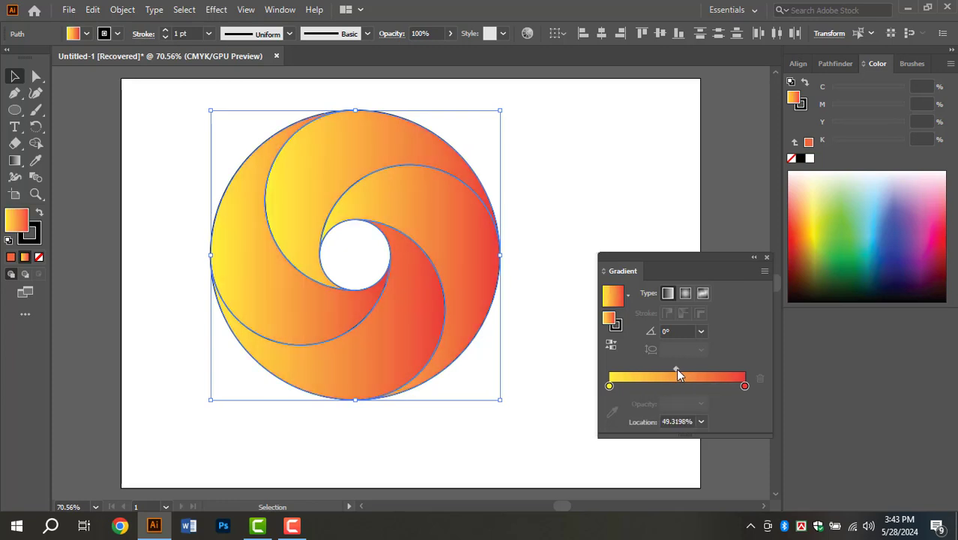
pyautogui.click(648, 386)
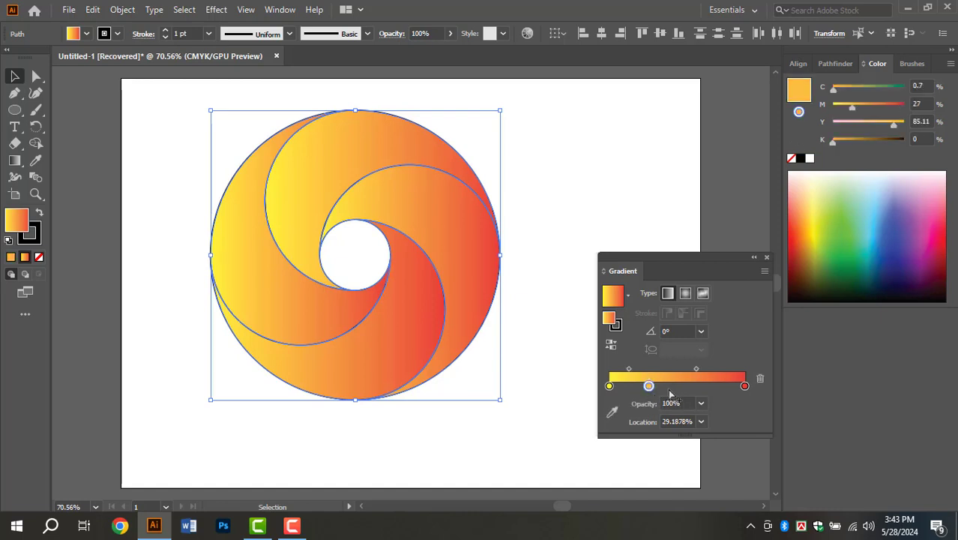
pyautogui.click(672, 386)
pyautogui.click(703, 386)
pyautogui.moveTo(703, 385); pyautogui.dragTo(651, 424)
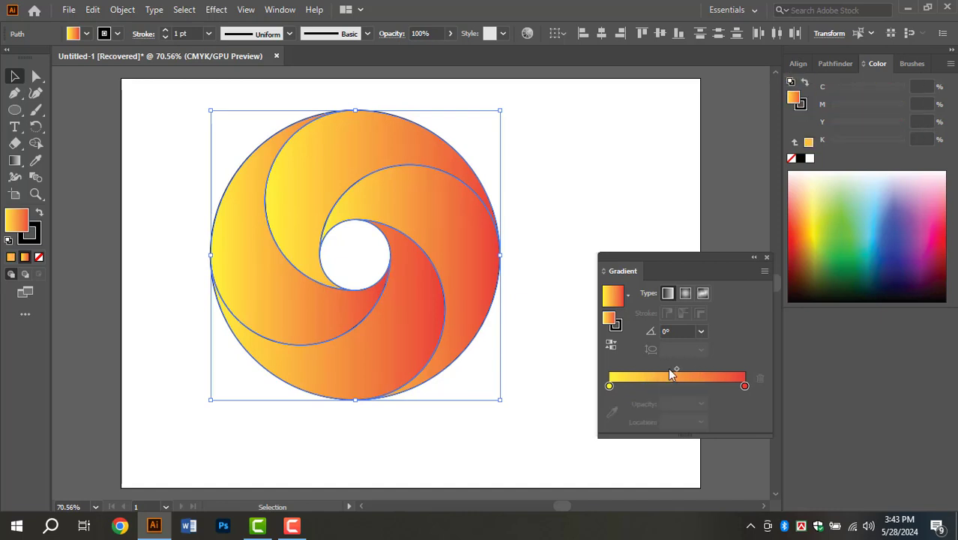
# Step: Recolor the gradient's red end stop to a dark navy blue with M 42, Y 0 and K 86
pyautogui.doubleClick(744, 387)
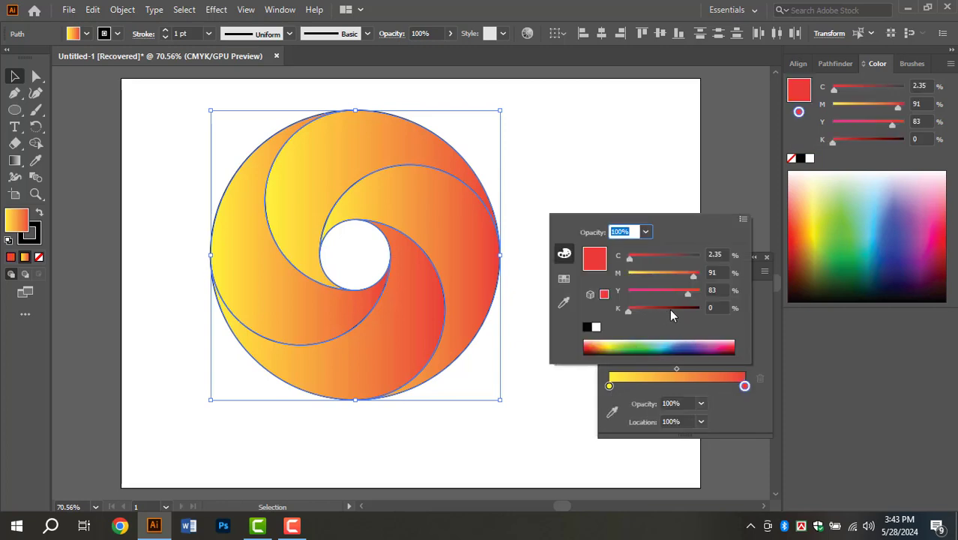
pyautogui.moveTo(670, 309); pyautogui.dragTo(684, 262)
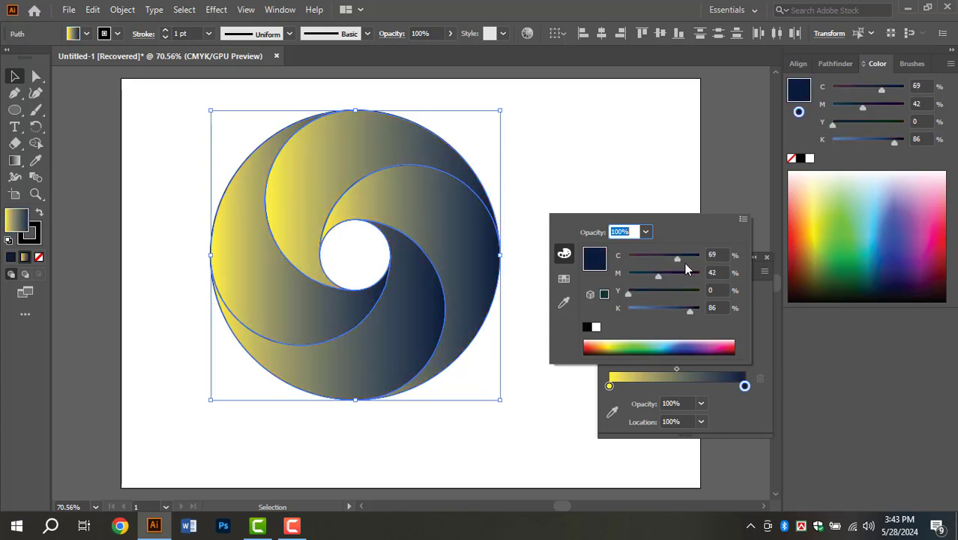
pyautogui.click(684, 258)
# Step: Recolor the yellow start stop to coral red, C 0, M 78, Y 45, K 0, and set the gradient midpoint to about 66%
pyautogui.click(609, 387)
pyautogui.doubleClick(609, 387)
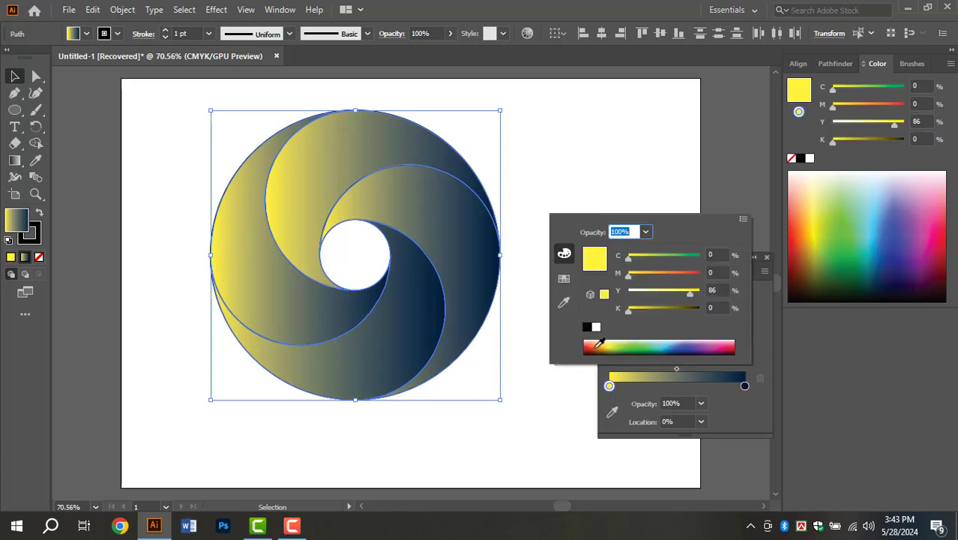
pyautogui.click(660, 292)
pyautogui.click(682, 275)
pyautogui.click(664, 274)
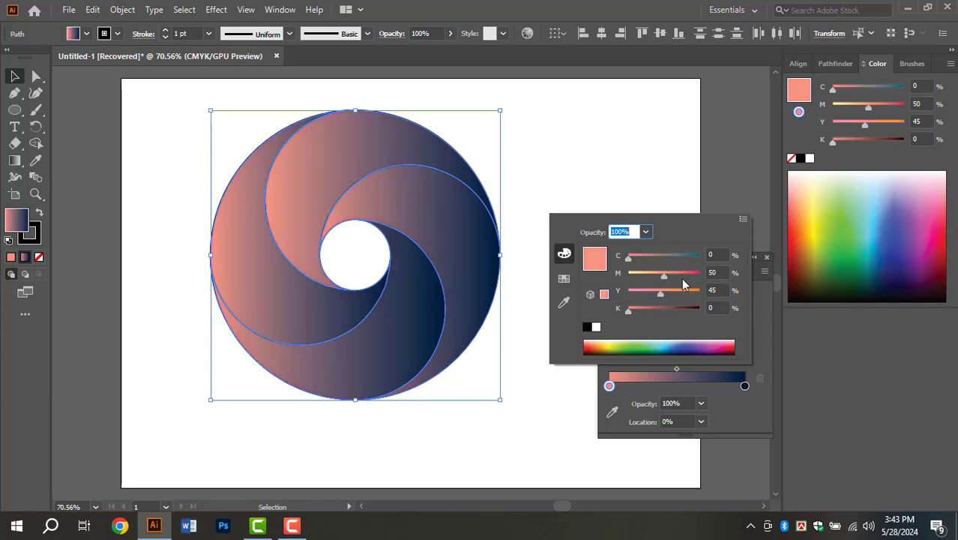
pyautogui.click(684, 274)
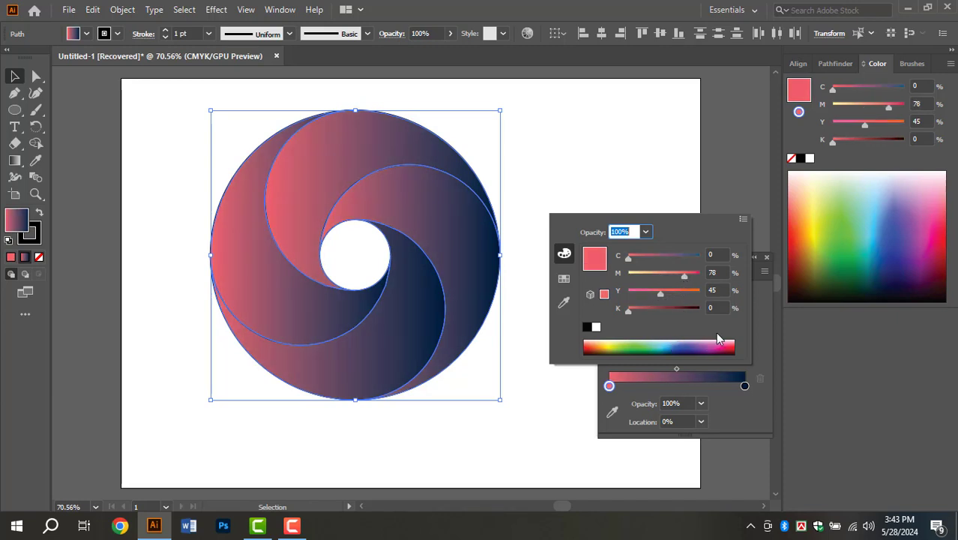
pyautogui.press('Return')
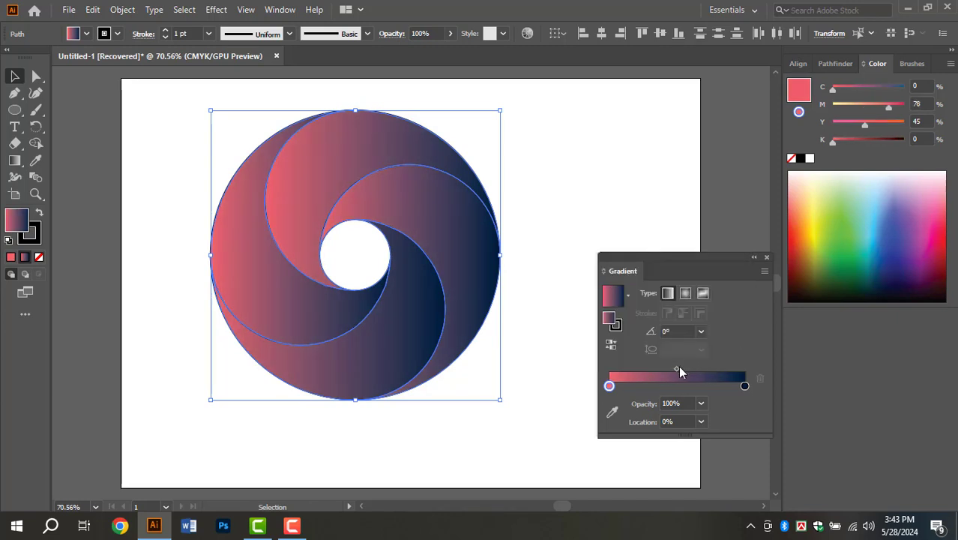
pyautogui.moveTo(675, 368); pyautogui.dragTo(699, 368)
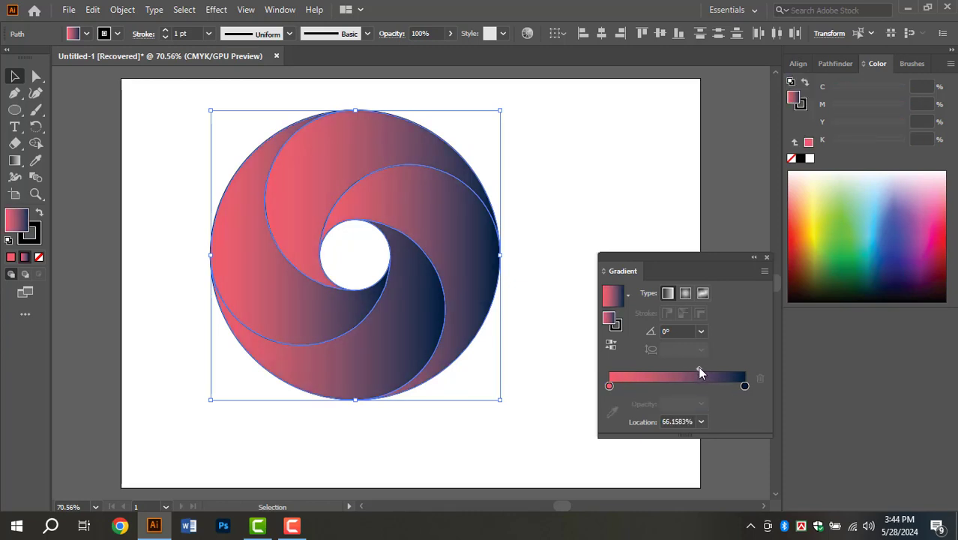
pyautogui.click(563, 187)
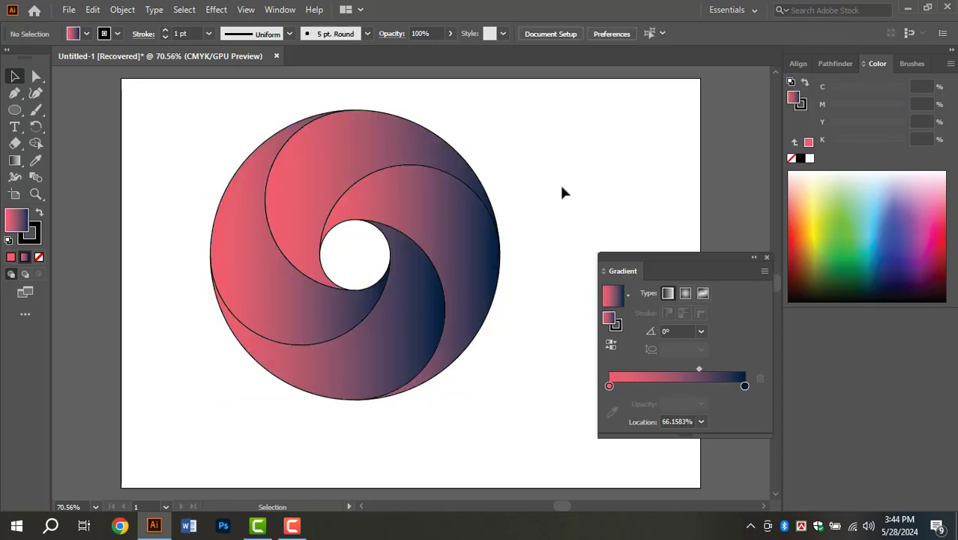
pyautogui.moveTo(546, 105); pyautogui.dragTo(246, 330)
pyautogui.click(549, 120)
pyautogui.moveTo(550, 120); pyautogui.dragTo(197, 392)
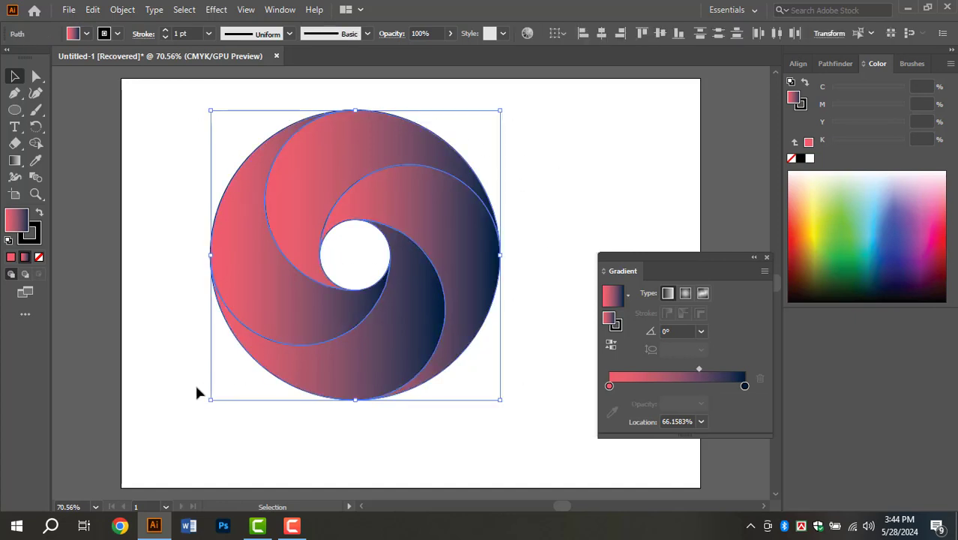
pyautogui.hotkey('ctrl', 'shift', 'a')
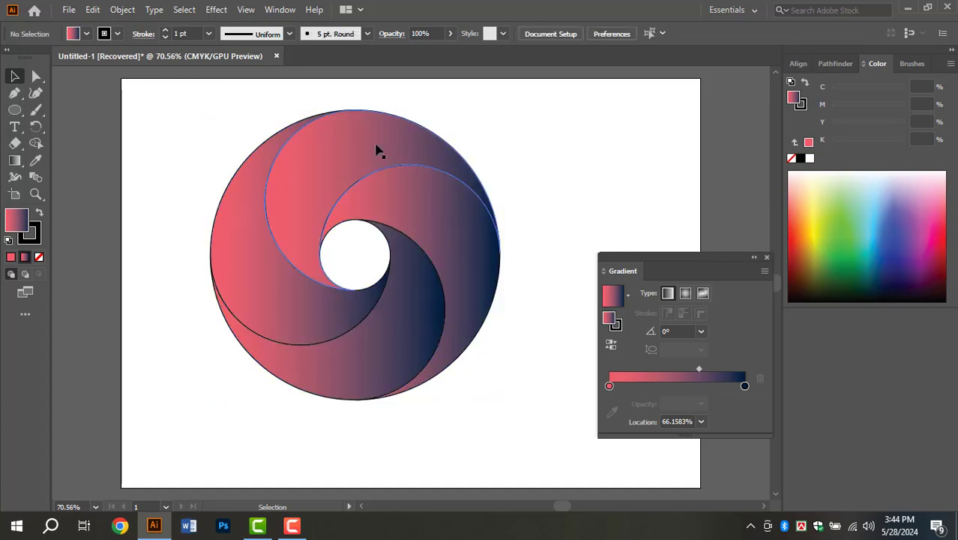
# Step: Move the swirl's upper blade out of the design and return it to its place
pyautogui.click(336, 154)
pyautogui.click(525, 158)
pyautogui.moveTo(328, 171); pyautogui.dragTo(577, 142)
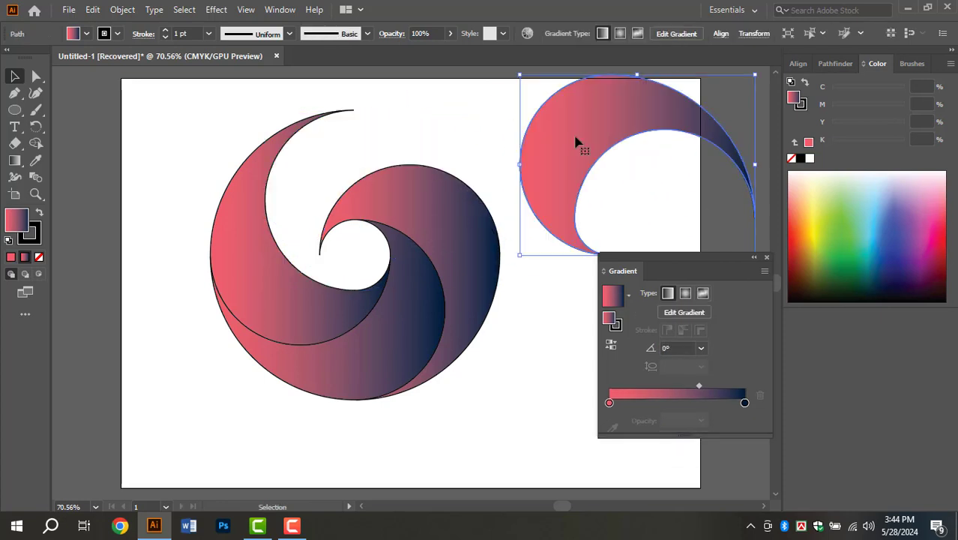
pyautogui.moveTo(421, 213); pyautogui.dragTo(480, 160)
pyautogui.moveTo(232, 238)
pyautogui.mouseDown()
pyautogui.moveTo(208, 208)
pyautogui.moveTo(194, 207)
pyautogui.moveTo(235, 240)
pyautogui.mouseUp()
pyautogui.click(383, 328)
pyautogui.press('a')
pyautogui.moveTo(525, 195); pyautogui.dragTo(466, 249)
pyautogui.press('v')
pyautogui.moveTo(573, 146); pyautogui.dragTo(324, 175)
pyautogui.click(563, 197)
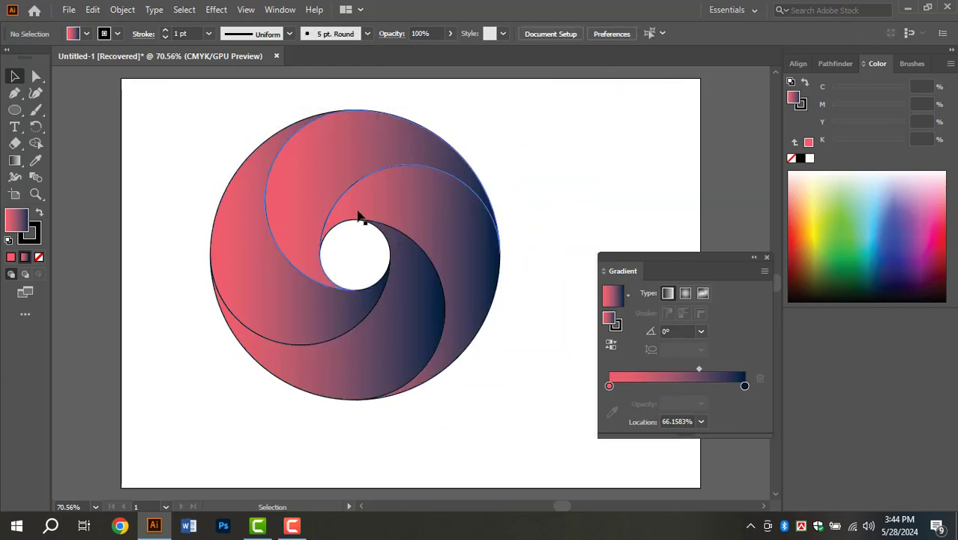
# Step: Redirect the upper blade's gradient to run from coral at the outer edge to navy near the center hole, about -115°
pyautogui.click(351, 183)
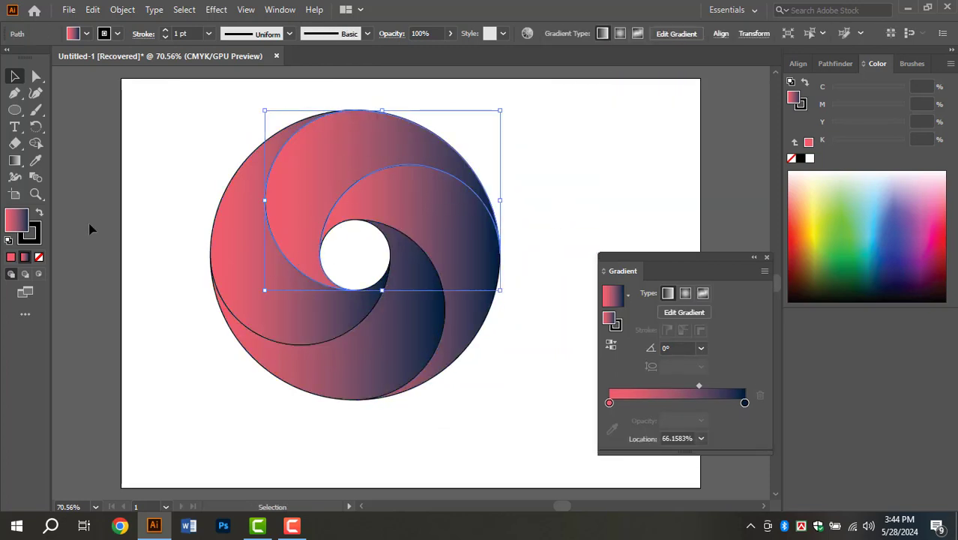
pyautogui.click(15, 162)
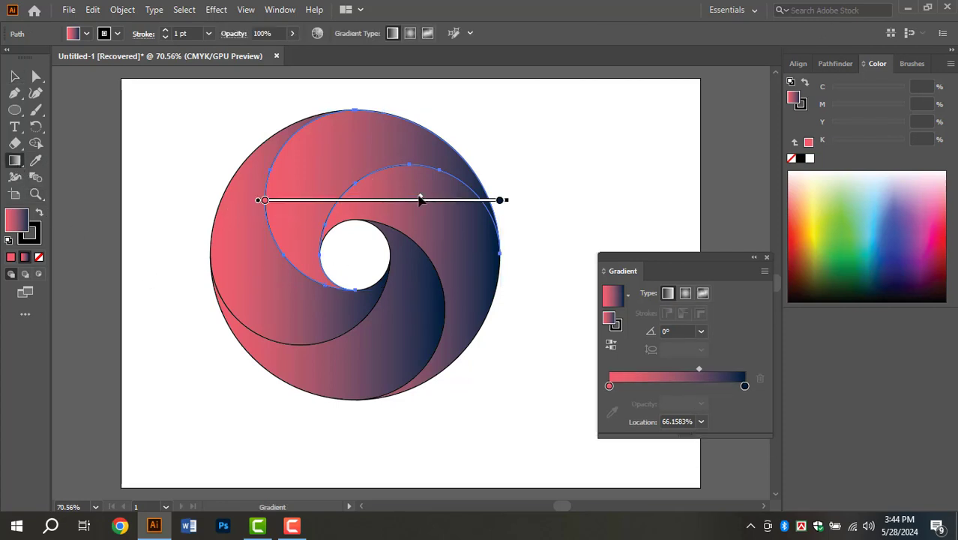
pyautogui.moveTo(378, 106)
pyautogui.mouseDown()
pyautogui.moveTo(302, 240)
pyautogui.moveTo(302, 279)
pyautogui.mouseUp()
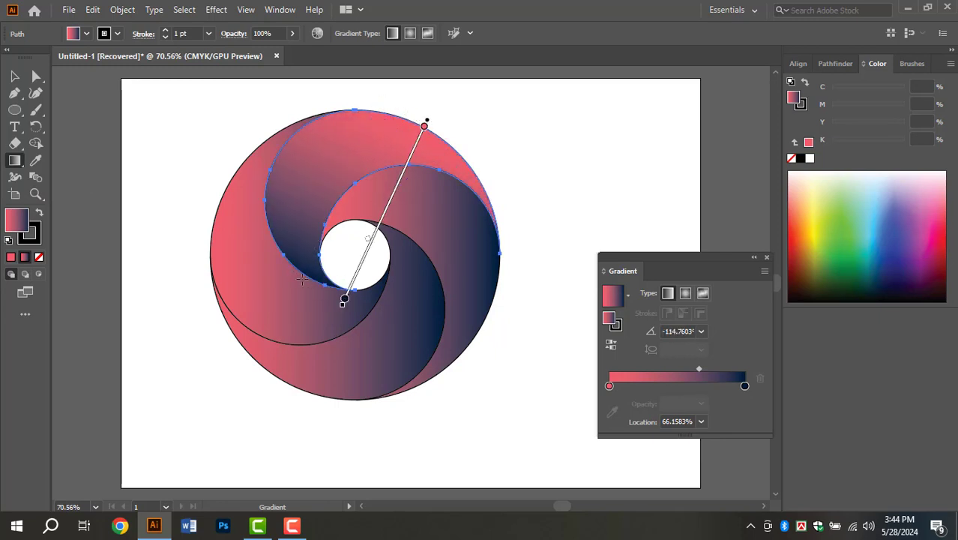
pyautogui.click(15, 80)
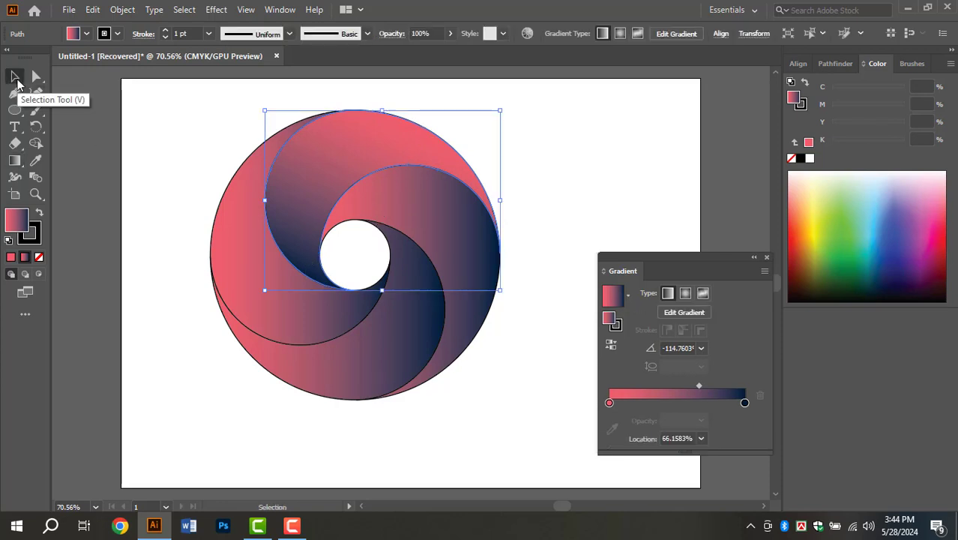
# Step: Angle the left blade's gradient about -38° so coral starts at the outer edge and navy ends near the center
pyautogui.click(236, 268)
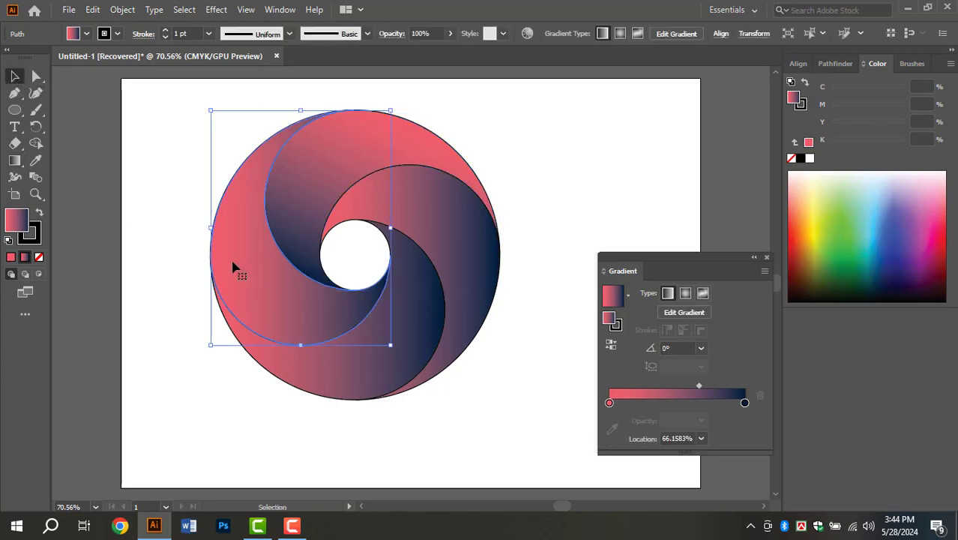
pyautogui.click(14, 159)
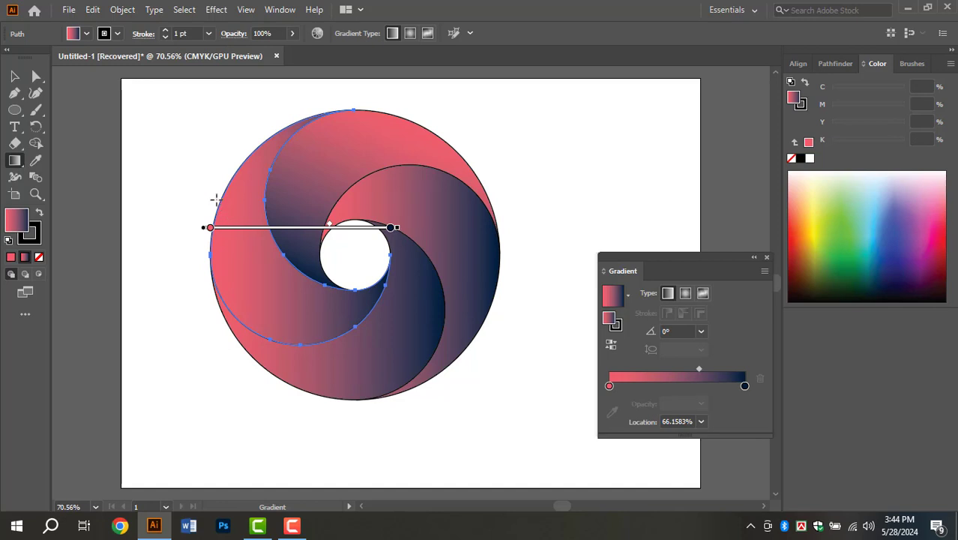
pyautogui.moveTo(214, 204)
pyautogui.mouseDown()
pyautogui.moveTo(293, 304)
pyautogui.moveTo(346, 331)
pyautogui.moveTo(370, 328)
pyautogui.mouseUp()
pyautogui.click(14, 76)
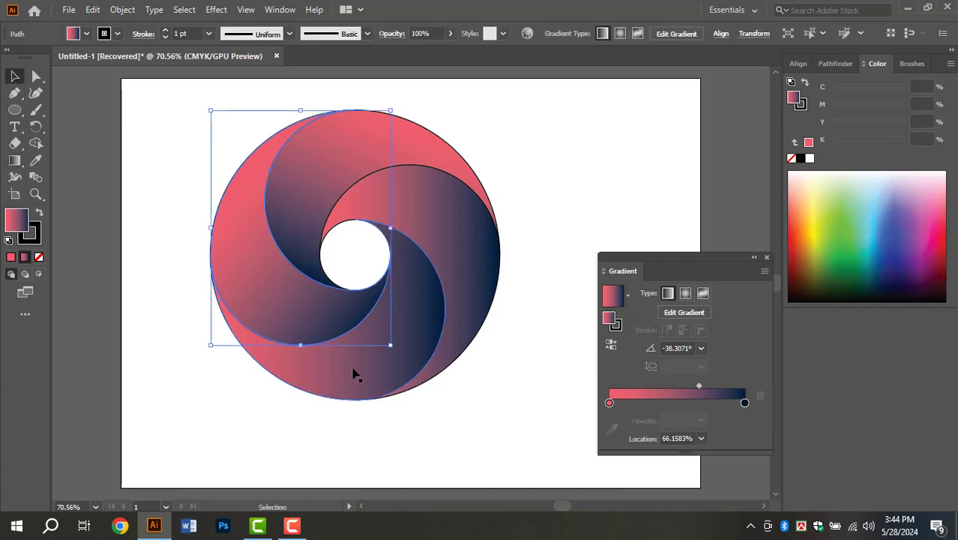
# Step: Angle the bottom blade's gradient about 39°, from coral at the outer edge to navy beside the center hole
pyautogui.click(355, 375)
pyautogui.click(18, 164)
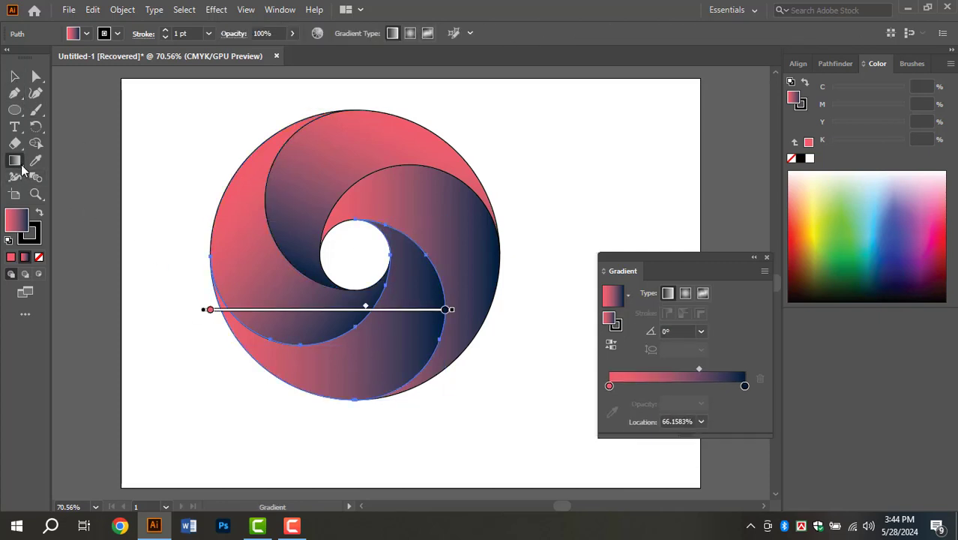
pyautogui.moveTo(279, 384); pyautogui.dragTo(437, 255)
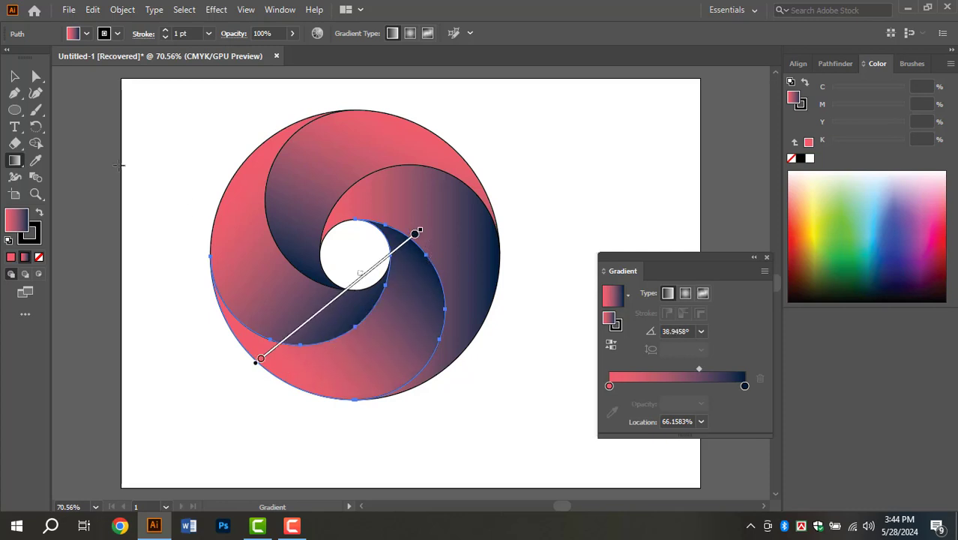
pyautogui.click(15, 77)
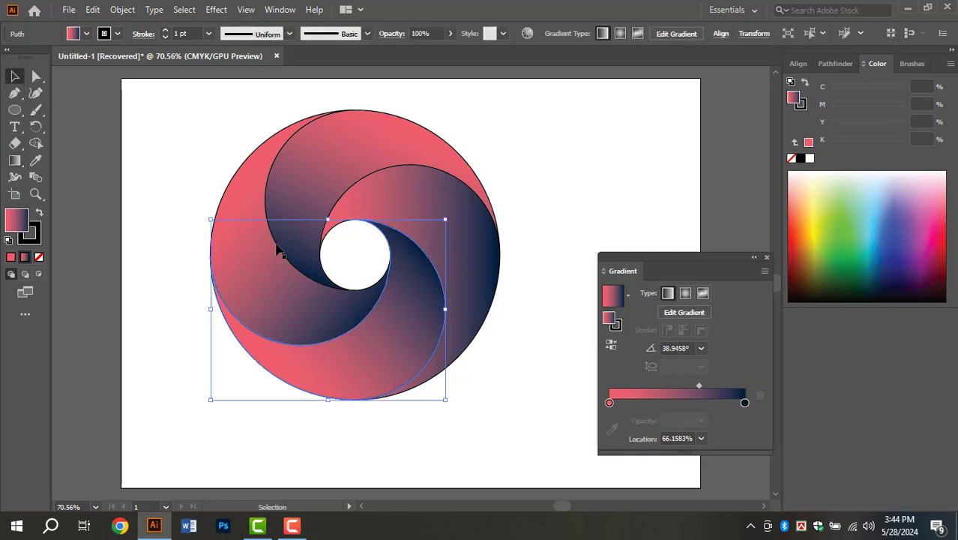
# Step: Angle the right blade's gradient about 149°, from coral at the outer edge to navy near the center, and deselect it
pyautogui.click(470, 239)
pyautogui.click(16, 162)
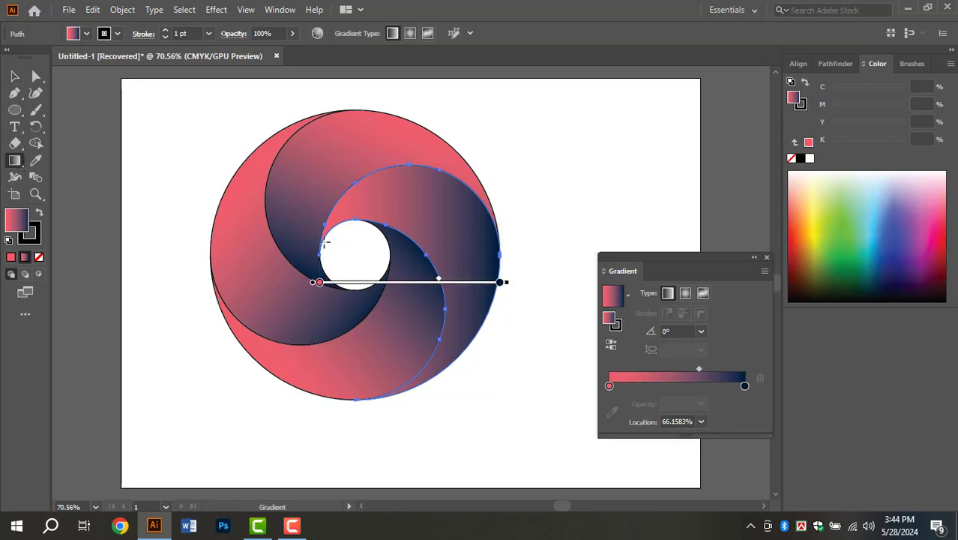
pyautogui.moveTo(499, 293); pyautogui.dragTo(339, 201)
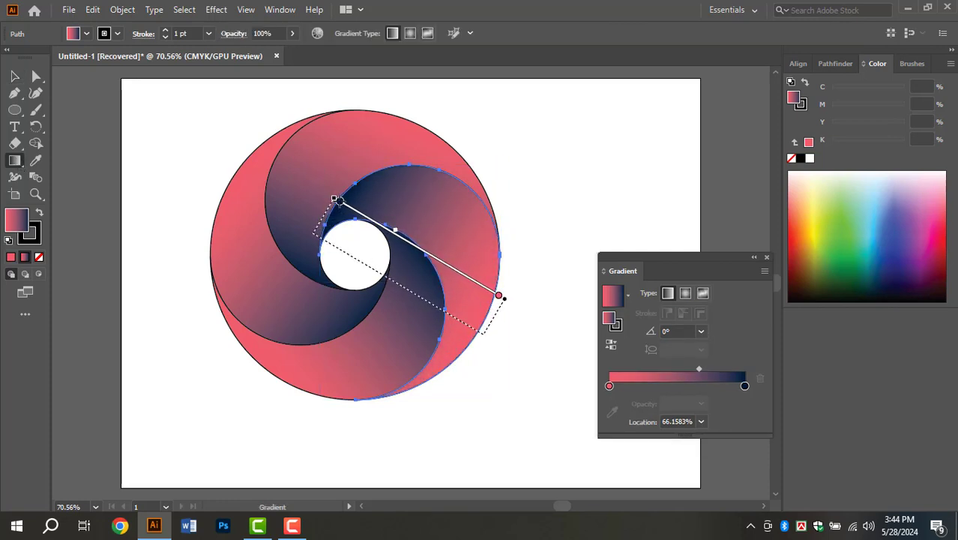
pyautogui.press('v')
pyautogui.click(501, 196)
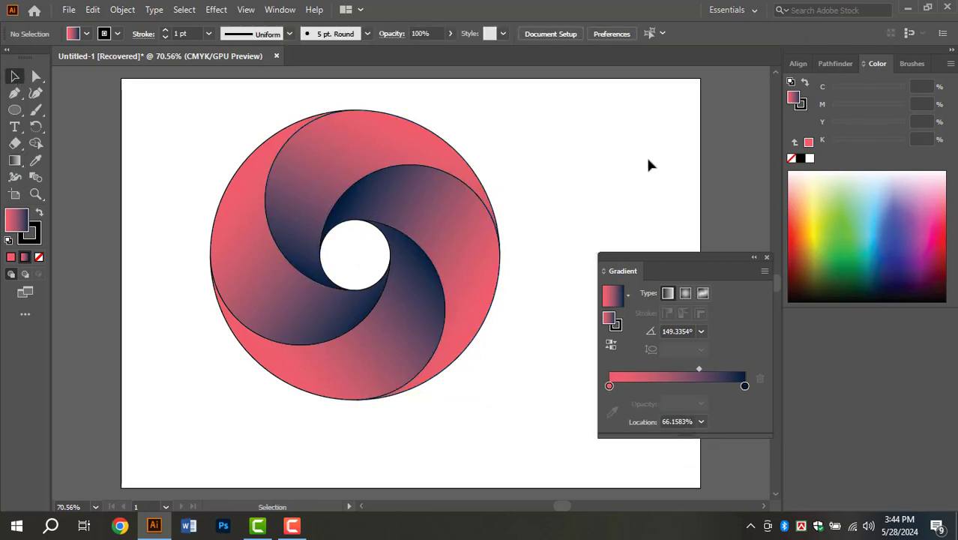
# Step: Remove the black stroke from all four blades
pyautogui.moveTo(520, 119); pyautogui.dragTo(196, 394)
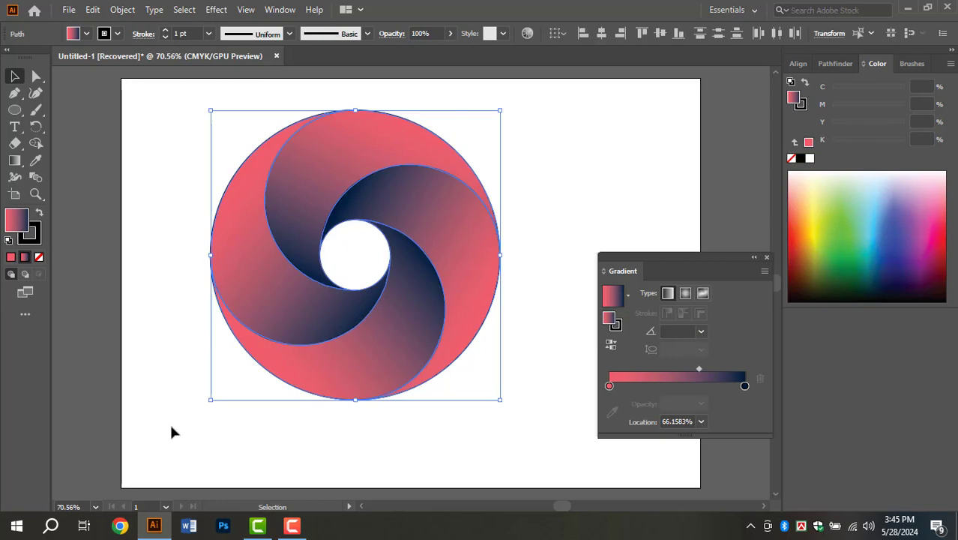
pyautogui.click(33, 235)
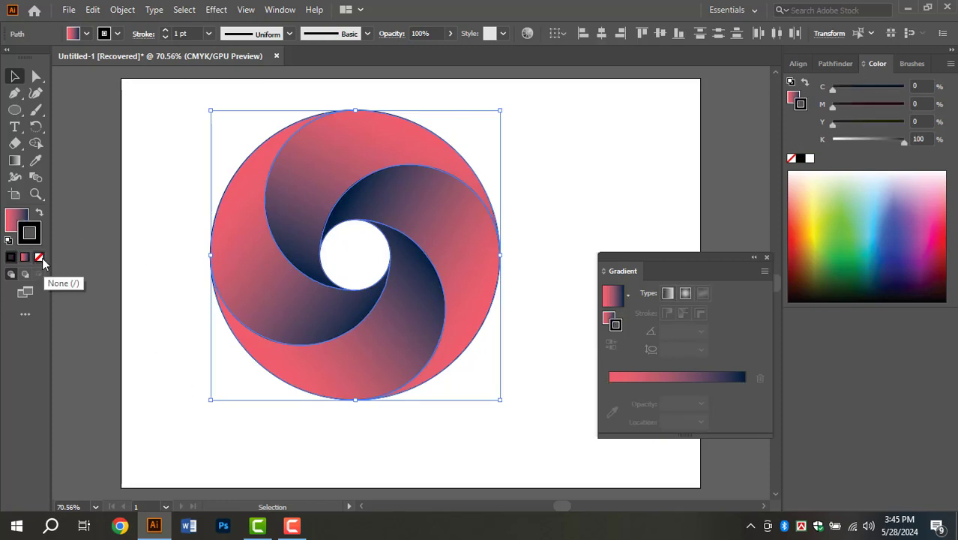
pyautogui.click(42, 258)
pyautogui.click(148, 233)
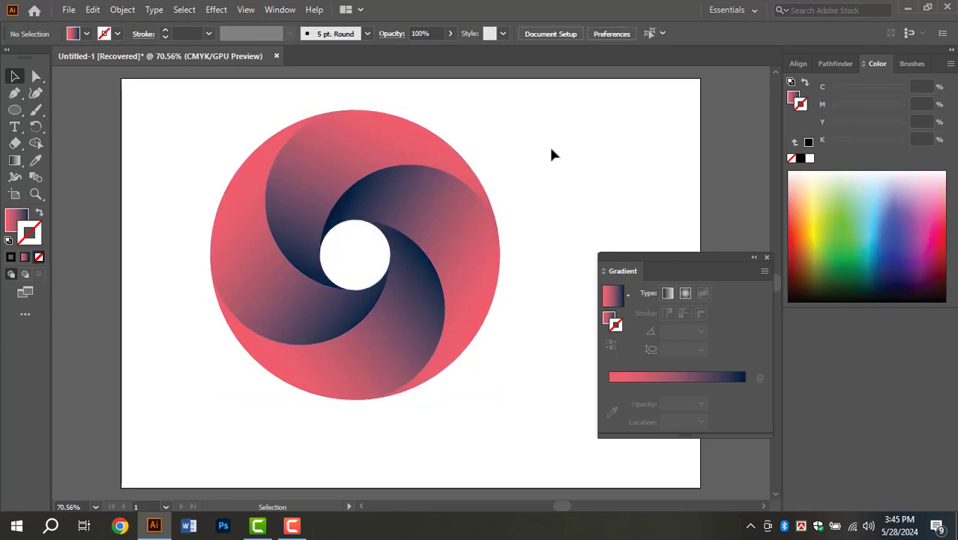
# Step: Move the whole swirl toward the left side of the artboard and deselect it
pyautogui.moveTo(550, 124); pyautogui.dragTo(168, 402)
pyautogui.moveTo(418, 203); pyautogui.dragTo(357, 215)
pyautogui.click(486, 250)
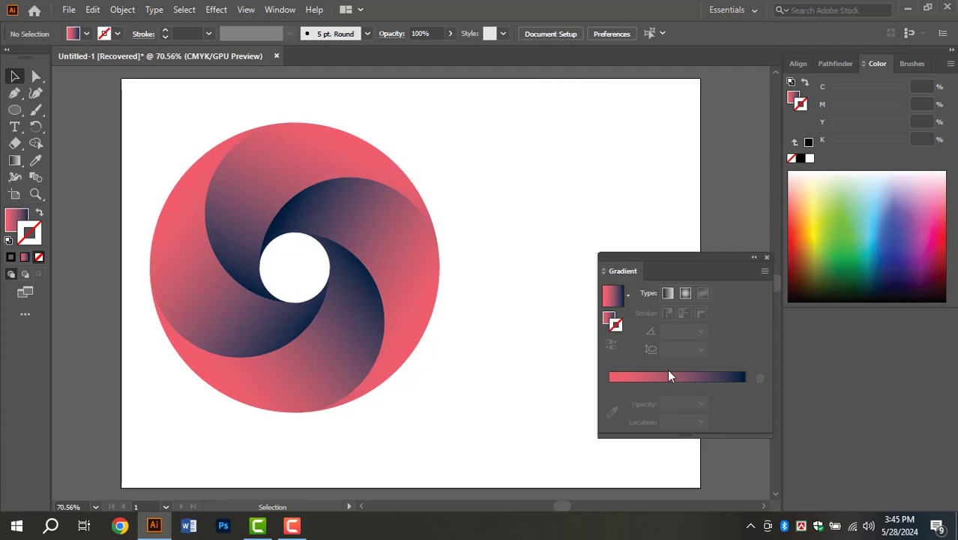
# Step: Pull the upper blade out of the swirl to the empty area on the right of the artboard
pyautogui.click(322, 161)
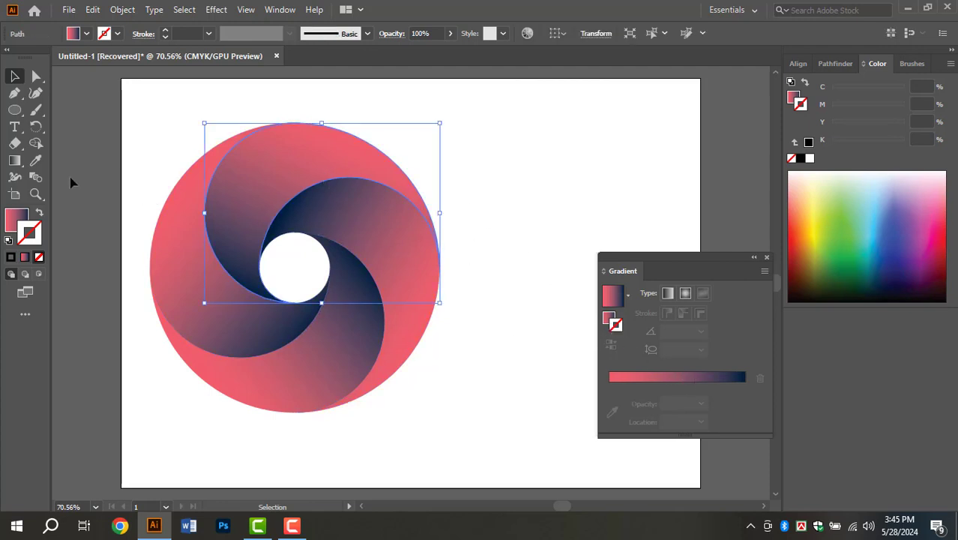
pyautogui.moveTo(268, 183); pyautogui.dragTo(596, 159)
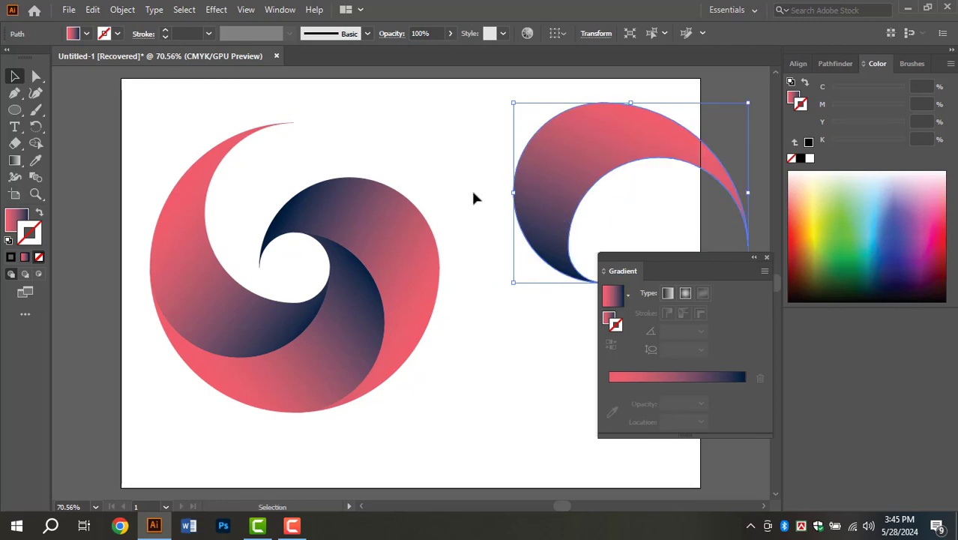
pyautogui.click(283, 398)
pyautogui.click(461, 320)
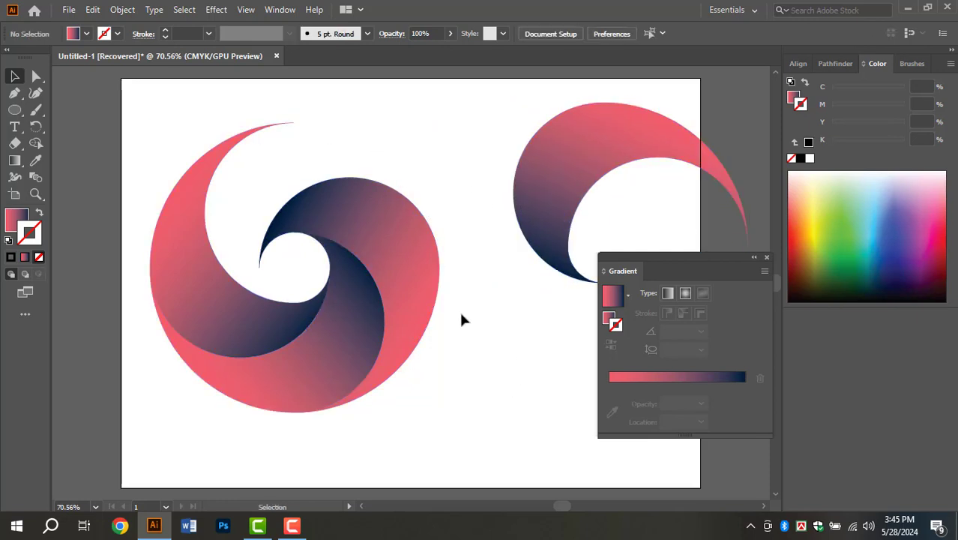
# Step: Try rotating the three remaining blades around the swirl's center to different orientations
pyautogui.moveTo(426, 163); pyautogui.dragTo(133, 394)
pyautogui.click(493, 404)
pyautogui.moveTo(442, 129); pyautogui.dragTo(339, 439)
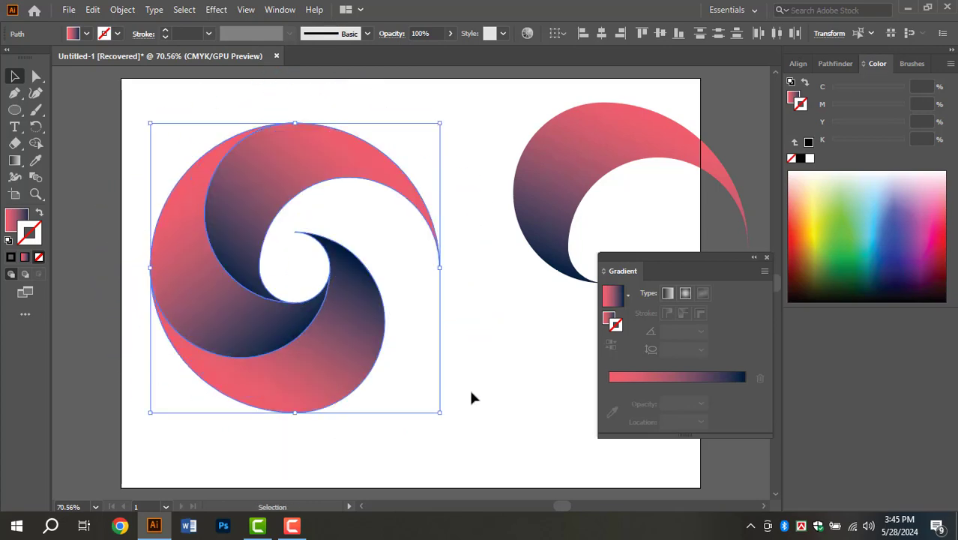
pyautogui.click(471, 397)
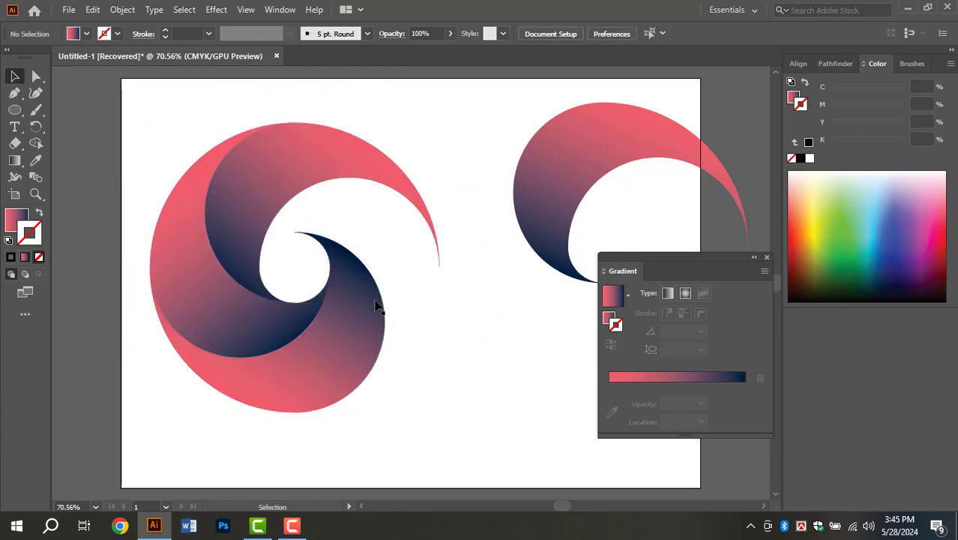
pyautogui.moveTo(396, 108); pyautogui.dragTo(229, 475)
pyautogui.moveTo(447, 127)
pyautogui.mouseDown()
pyautogui.moveTo(460, 196)
pyautogui.moveTo(339, 437)
pyautogui.moveTo(284, 505)
pyautogui.moveTo(240, 494)
pyautogui.mouseUp()
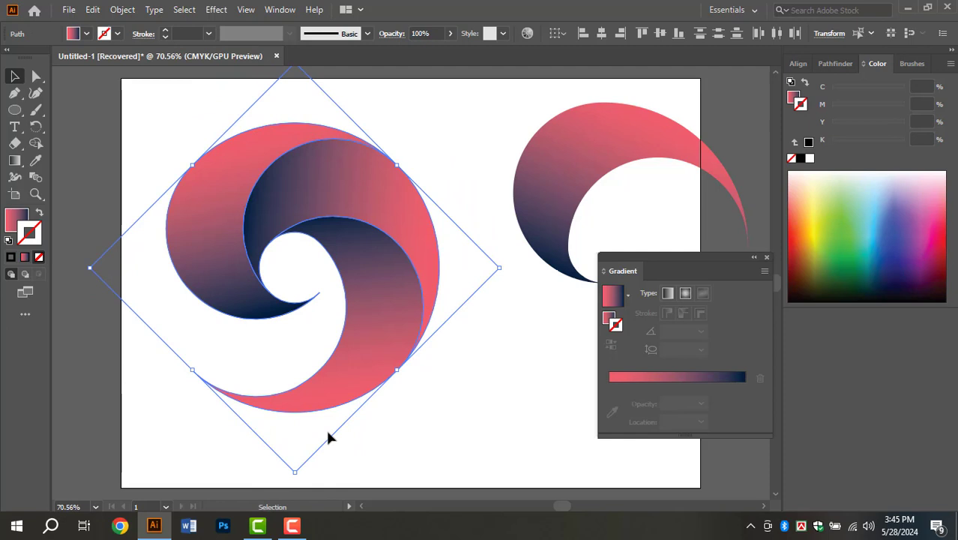
pyautogui.click(480, 386)
pyautogui.moveTo(439, 188); pyautogui.dragTo(240, 446)
pyautogui.moveTo(402, 159); pyautogui.dragTo(459, 201)
pyautogui.click(498, 369)
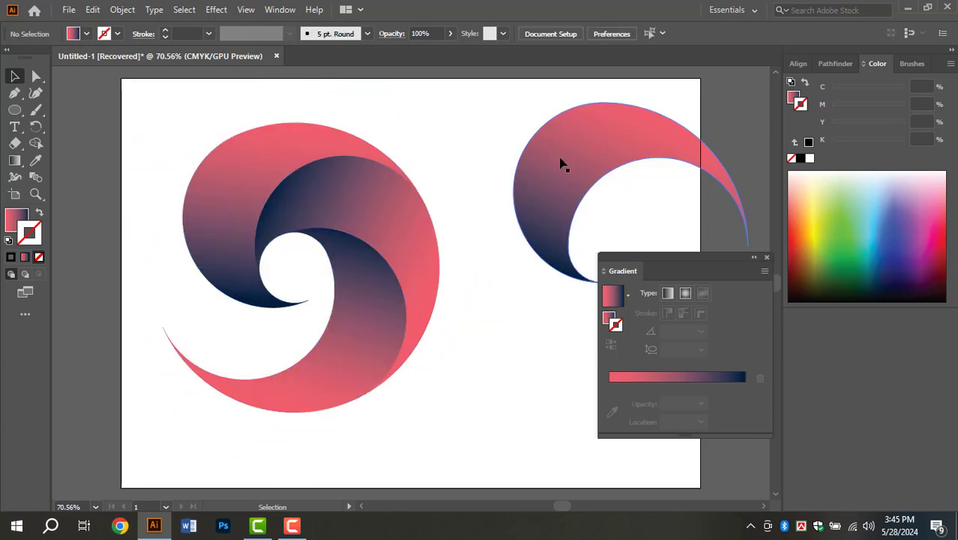
# Step: Undo the rotations and the blade move to restore the complete four-blade swirl
pyautogui.hotkey('ctrl', 'z')
pyautogui.hotkey('ctrl', 'z')
pyautogui.hotkey('ctrl', 'z')
pyautogui.hotkey('ctrl', 'z')
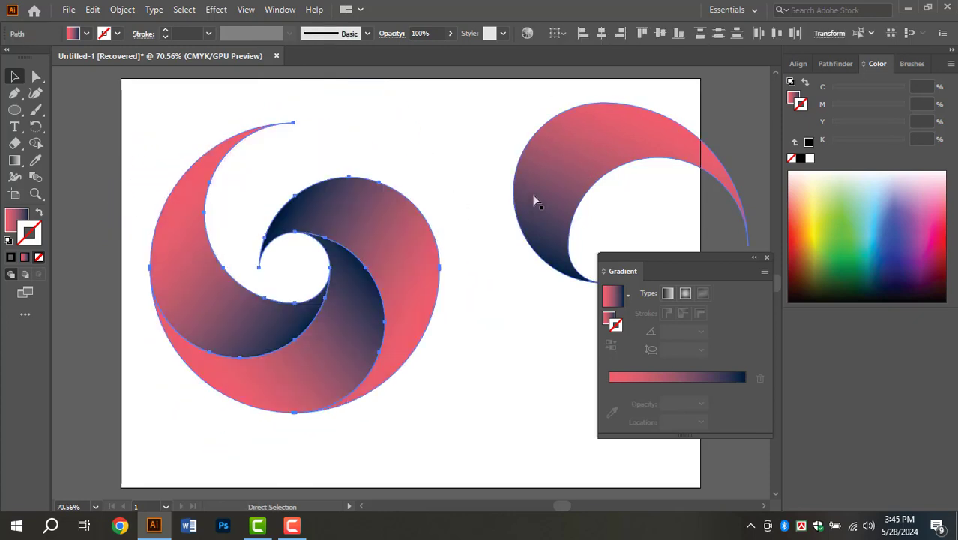
pyautogui.click(538, 194)
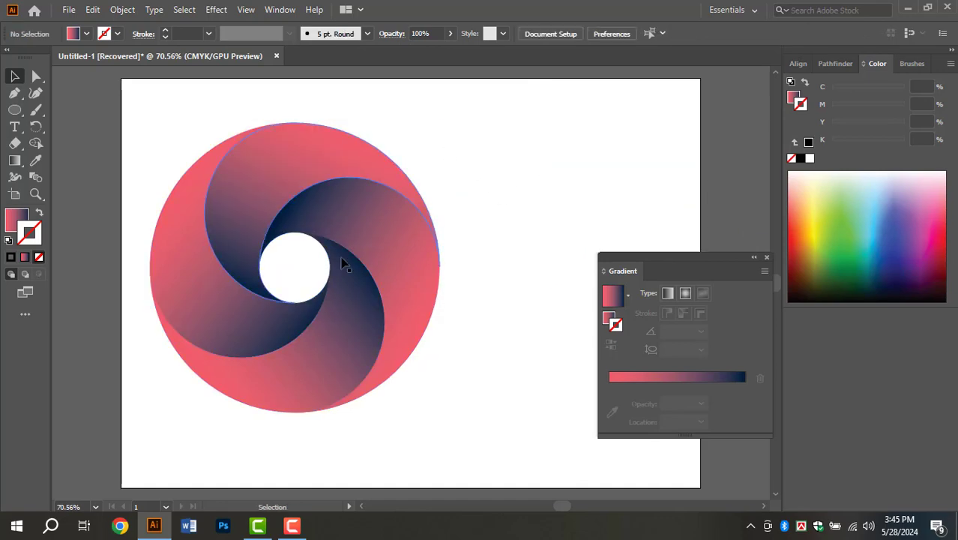
pyautogui.click(257, 525)
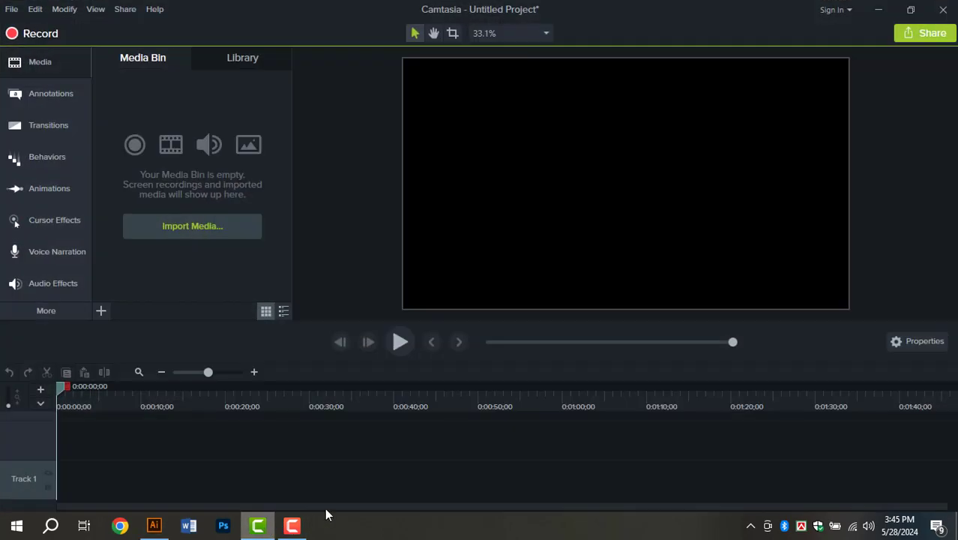
pyautogui.click(292, 526)
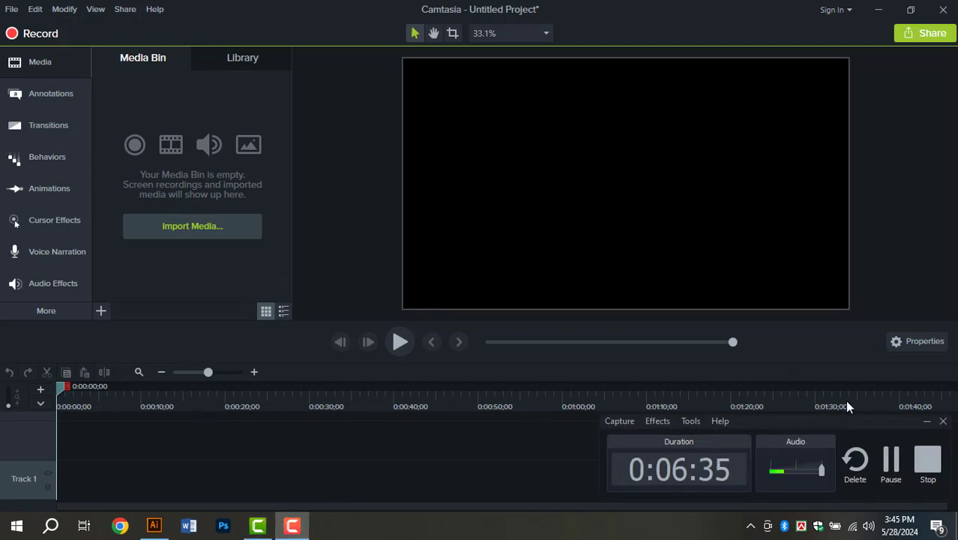
pyautogui.click(893, 457)
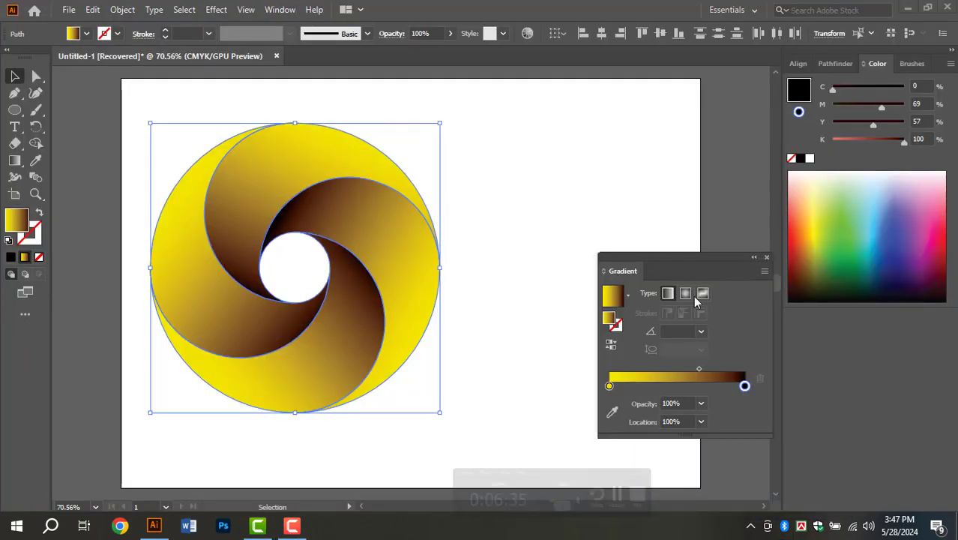
# Step: Recolor the gradient's yellow start stop to red by raising its magenta to 100%, and deselect the blades
pyautogui.click(609, 387)
pyautogui.doubleClick(610, 387)
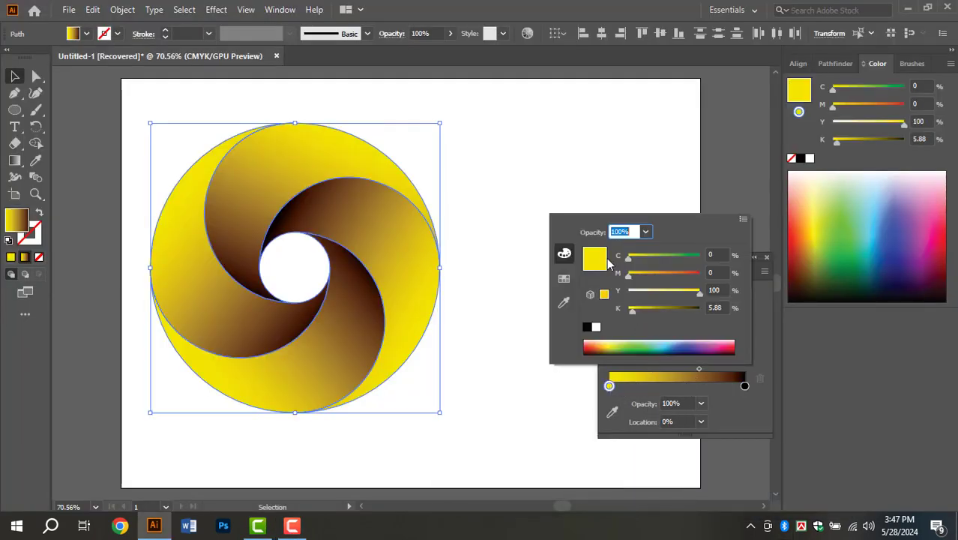
pyautogui.moveTo(640, 271); pyautogui.dragTo(703, 276)
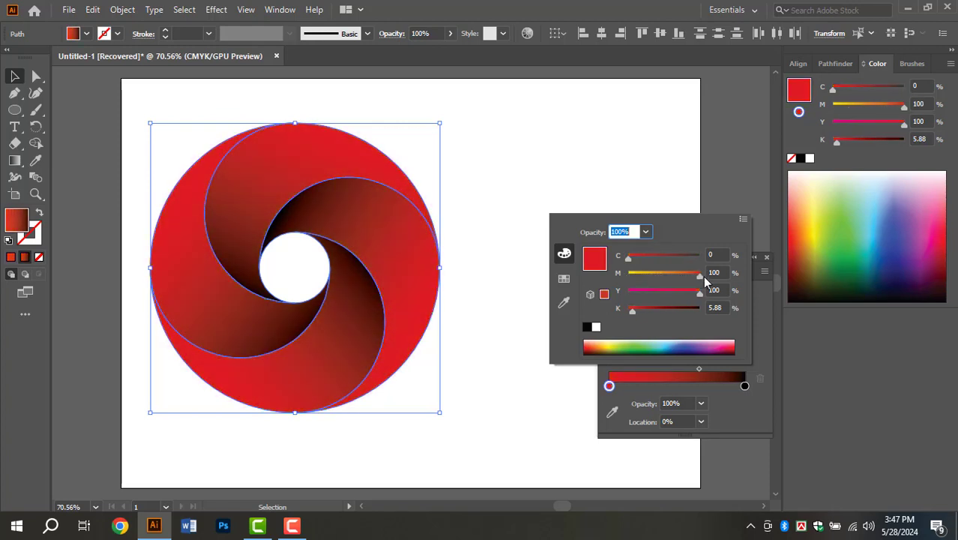
pyautogui.click(539, 163)
pyautogui.click(520, 172)
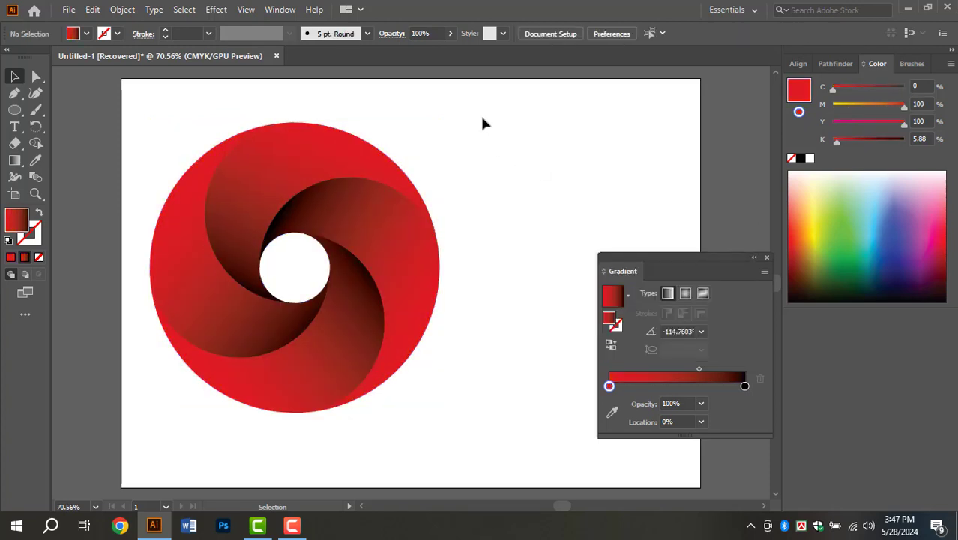
# Step: Recolor the dark end stop of all four blades' gradients to C 100, M 18, Y 81, K 100
pyautogui.hotkey('ctrl', 'a')
pyautogui.doubleClick(741, 388)
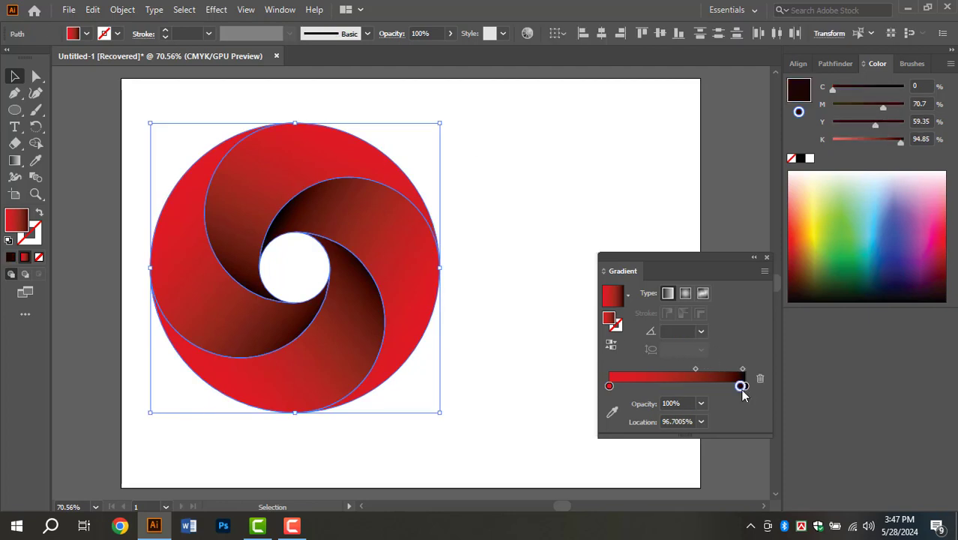
pyautogui.click(742, 389)
pyautogui.moveTo(742, 388); pyautogui.dragTo(743, 396)
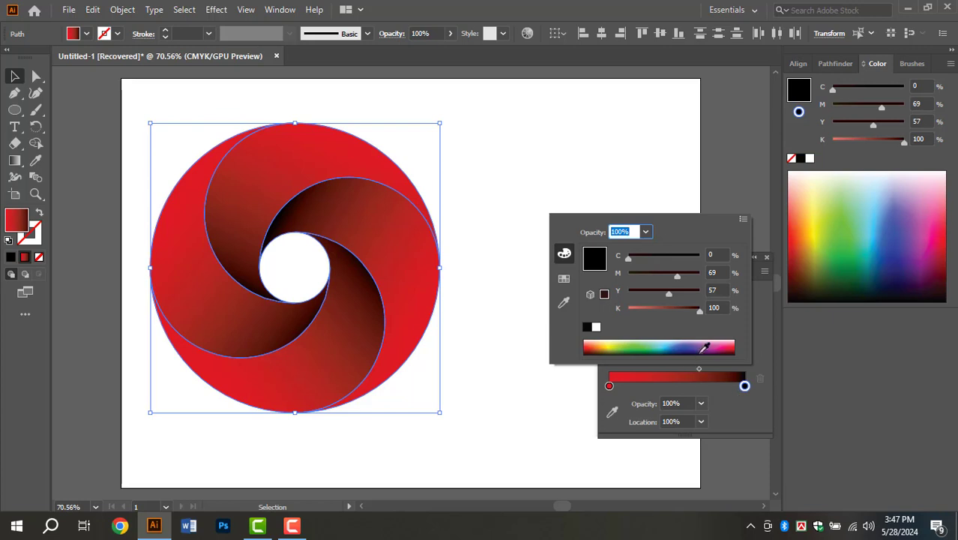
pyautogui.moveTo(672, 297); pyautogui.dragTo(619, 297)
pyautogui.moveTo(675, 278); pyautogui.dragTo(702, 274)
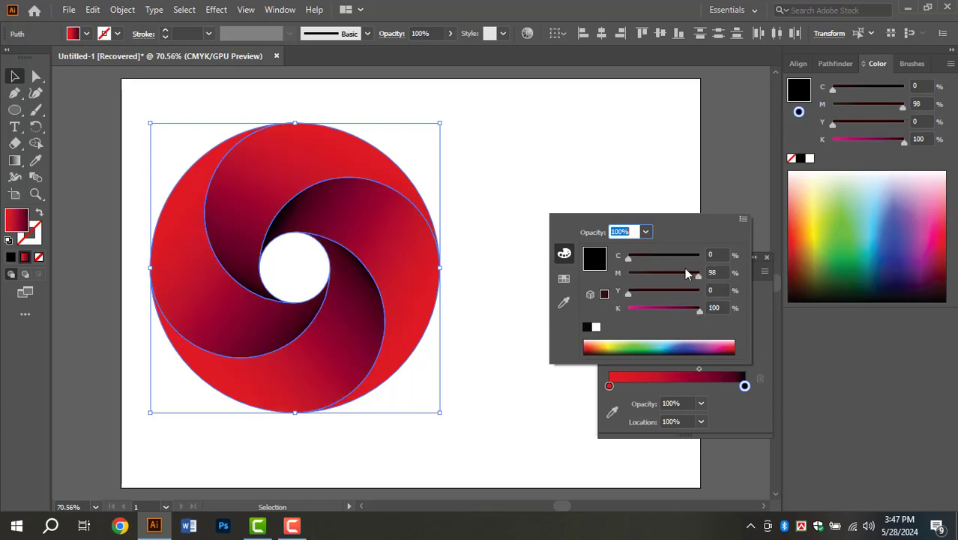
pyautogui.moveTo(630, 255)
pyautogui.mouseDown()
pyautogui.moveTo(701, 255)
pyautogui.moveTo(628, 255)
pyautogui.mouseUp()
pyautogui.moveTo(633, 291); pyautogui.dragTo(667, 309)
pyautogui.click(639, 274)
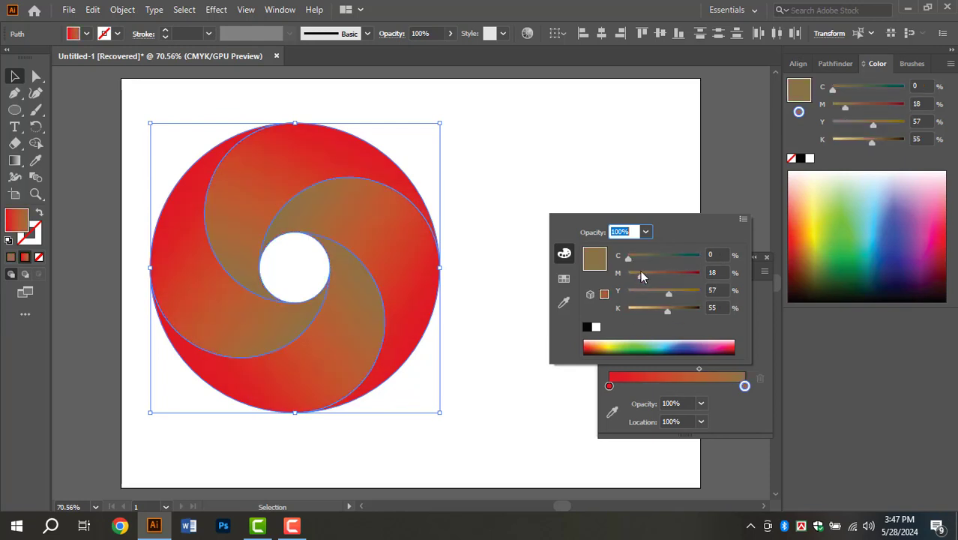
pyautogui.moveTo(629, 256); pyautogui.dragTo(702, 256)
pyautogui.moveTo(663, 292); pyautogui.dragTo(701, 310)
pyautogui.click(483, 198)
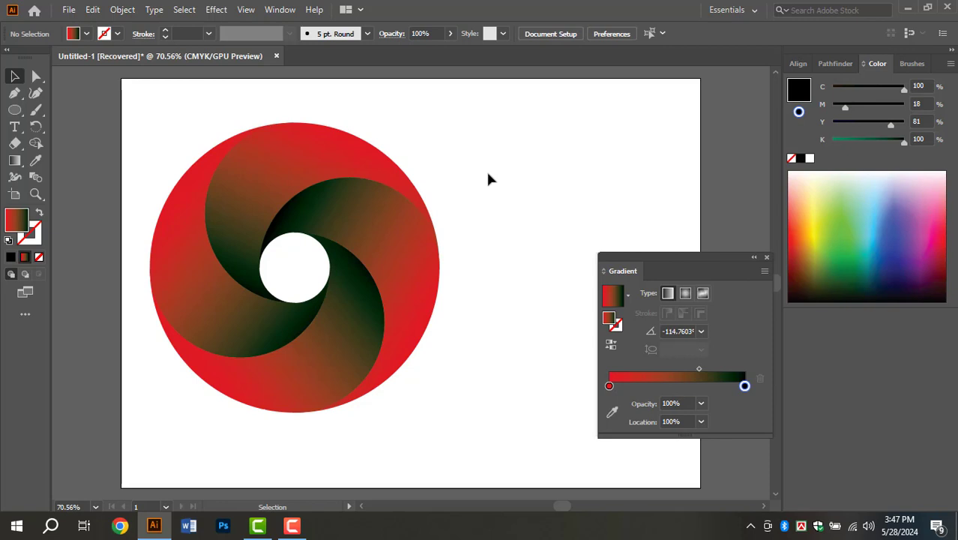
pyautogui.click(292, 525)
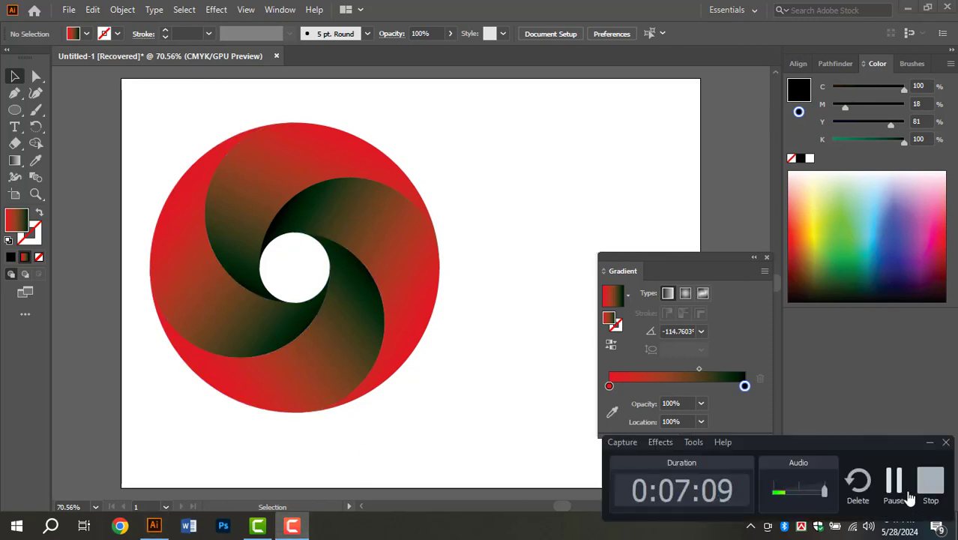